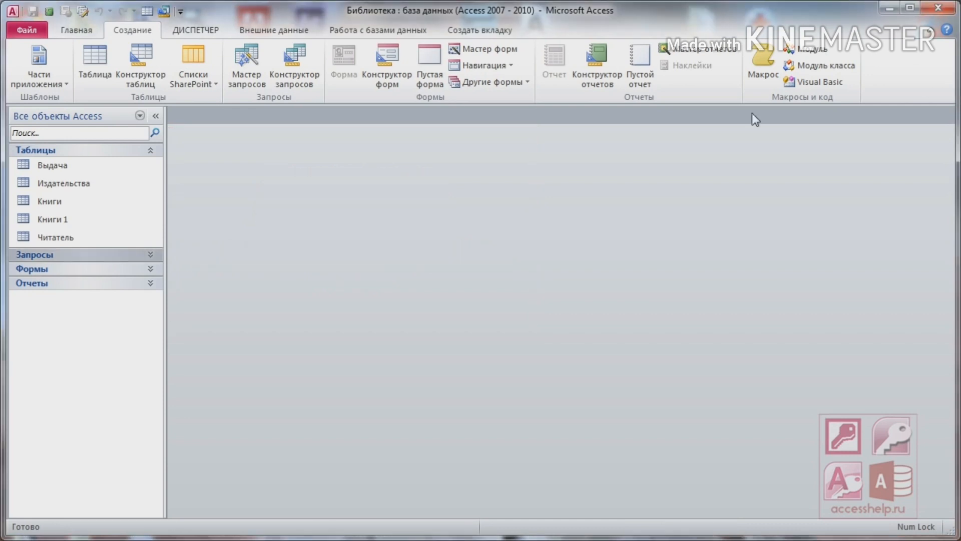
Create a new macro and look through the list of available macro actions.
{"action": "left_click", "coordinate": [765, 79]}
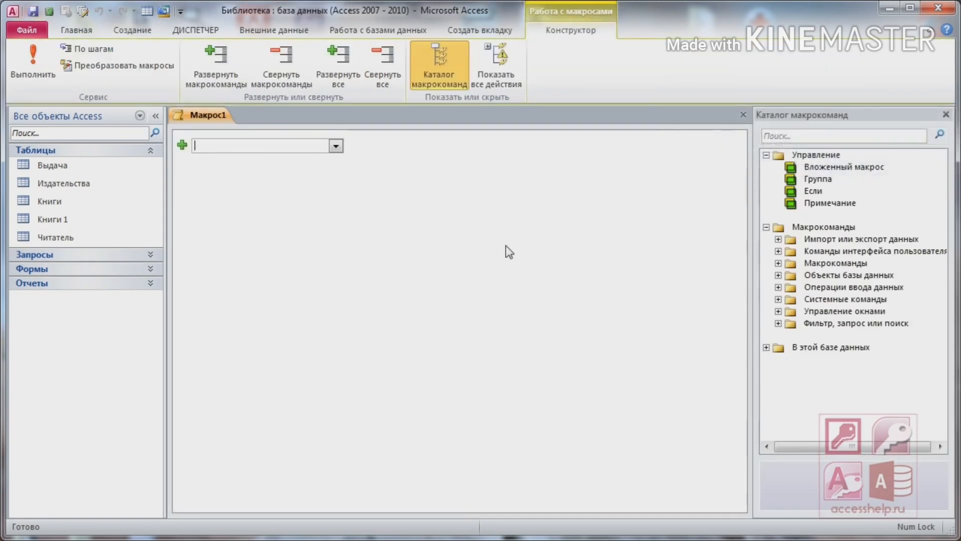
{"action": "left_click", "coordinate": [336, 146]}
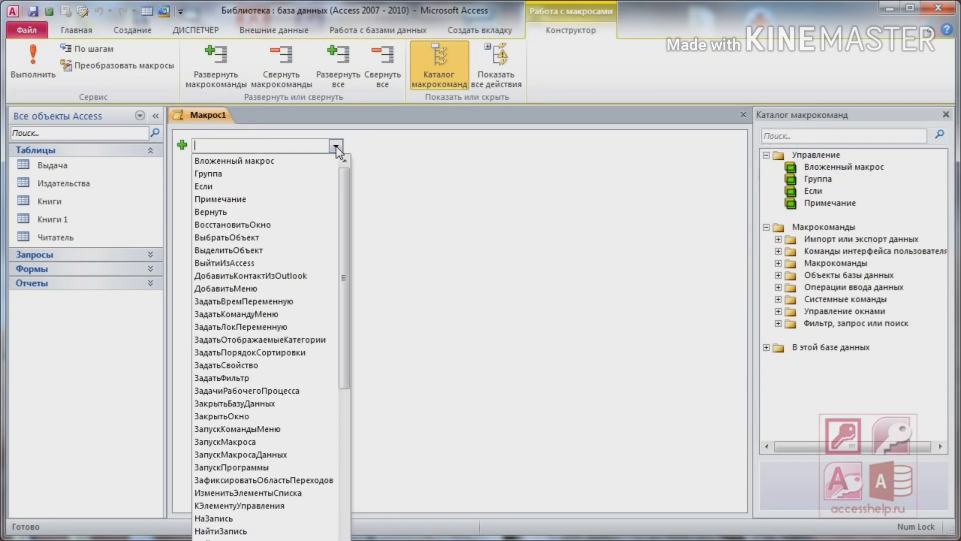
{"action": "scroll", "coordinate": [291, 205], "scroll_direction": "down", "scroll_amount": 10}
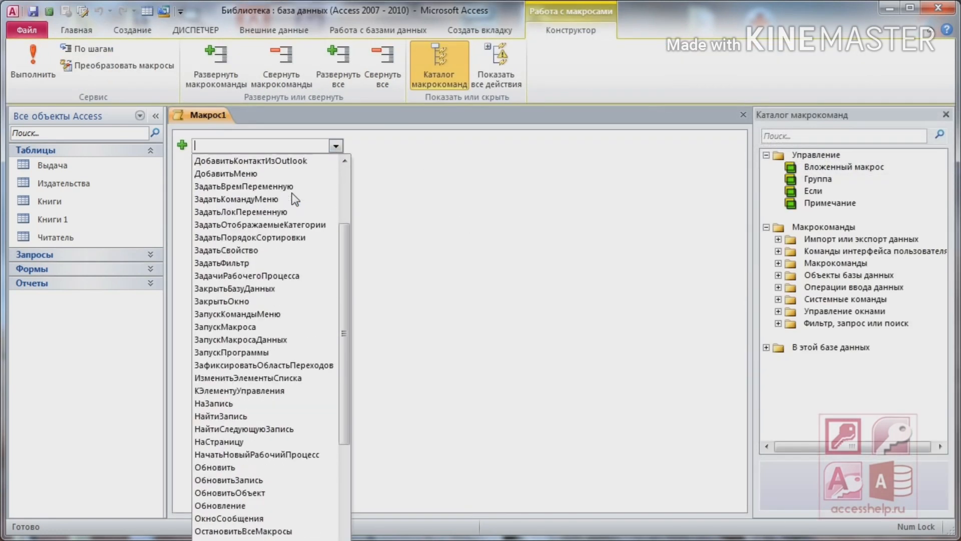
{"action": "scroll", "coordinate": [295, 199], "scroll_direction": "up", "scroll_amount": 10}
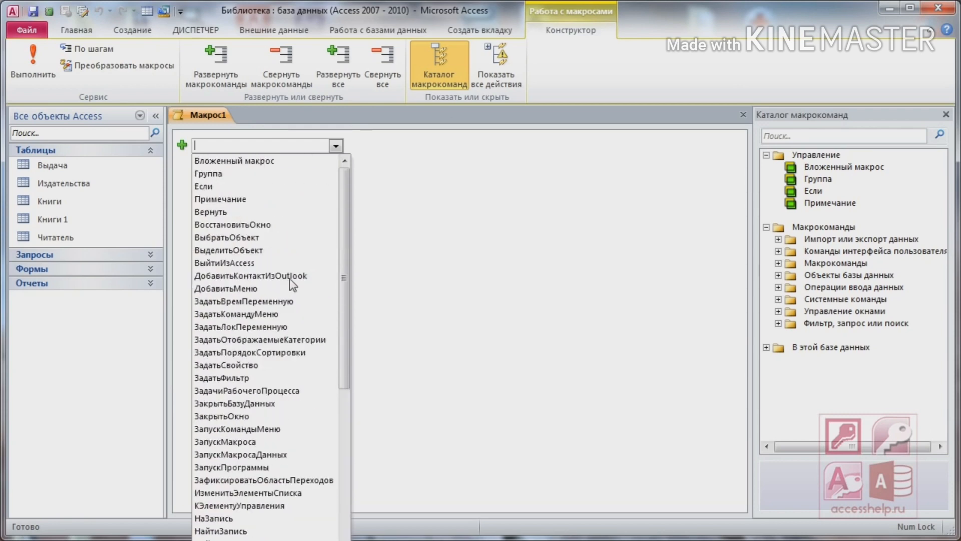
{"action": "left_click", "coordinate": [481, 331]}
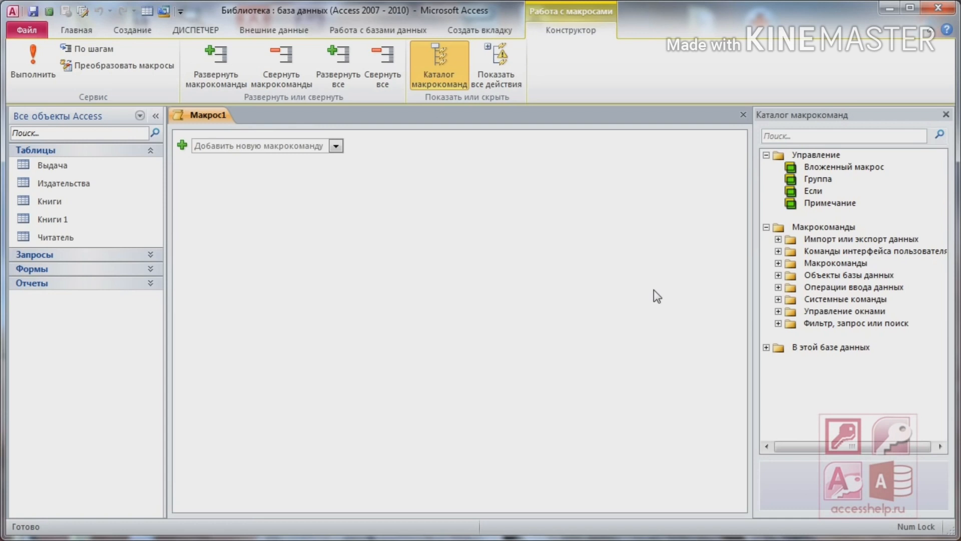
Add an ОткрытьТаблицу action that opens the Выдача table, keeping the view mode as Таблица.
{"action": "left_click", "coordinate": [333, 147]}
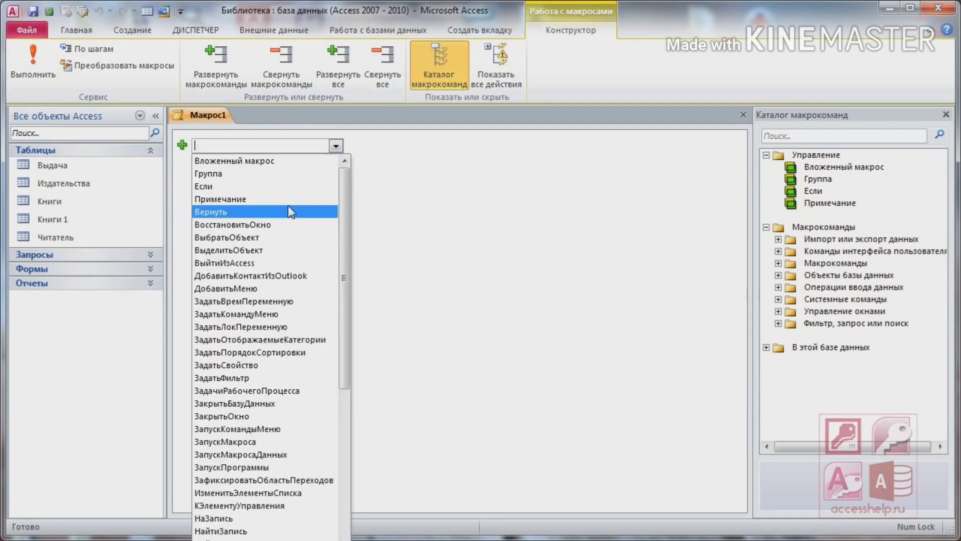
{"action": "scroll", "coordinate": [288, 205], "scroll_direction": "down", "scroll_amount": 2}
{"action": "scroll", "coordinate": [287, 205], "scroll_direction": "down", "scroll_amount": 4}
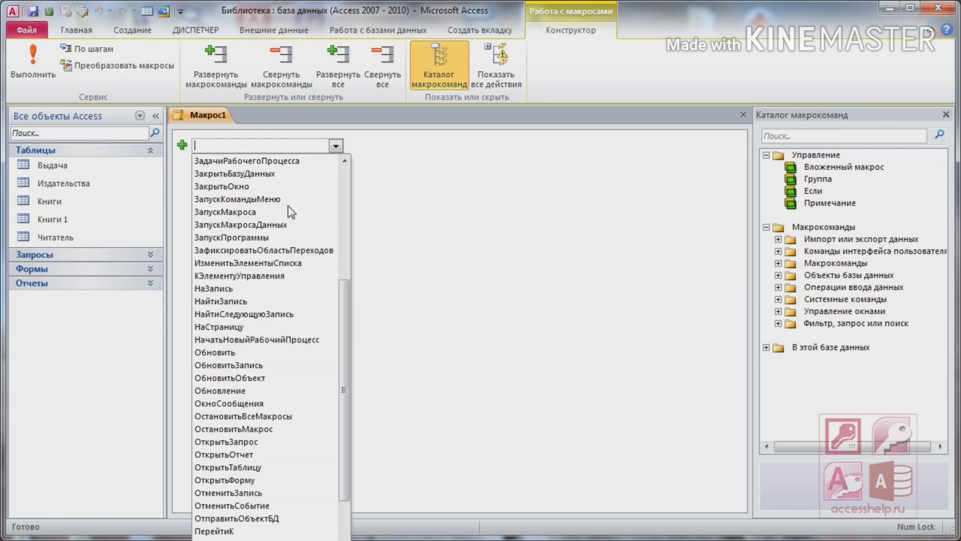
{"action": "left_click", "coordinate": [216, 466]}
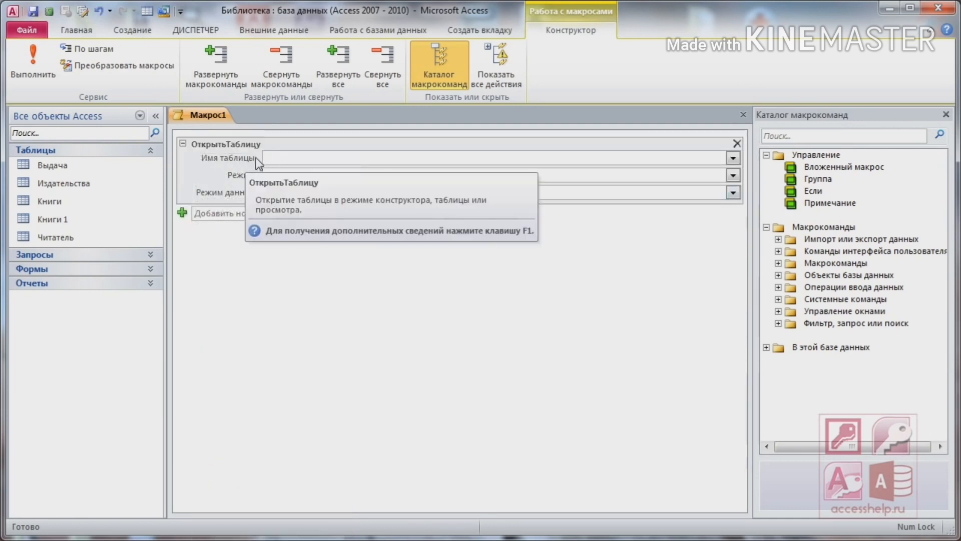
{"action": "left_click", "coordinate": [733, 158]}
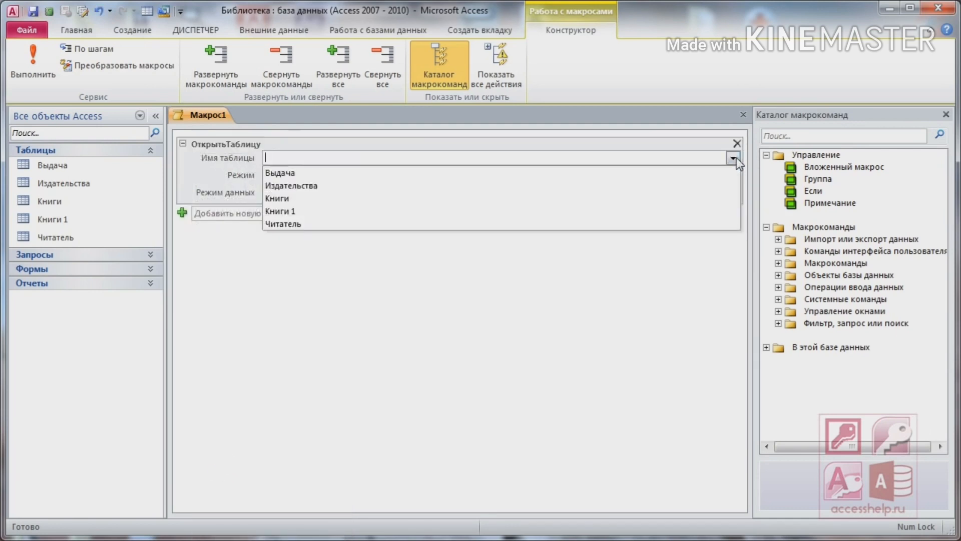
{"action": "left_click", "coordinate": [293, 173]}
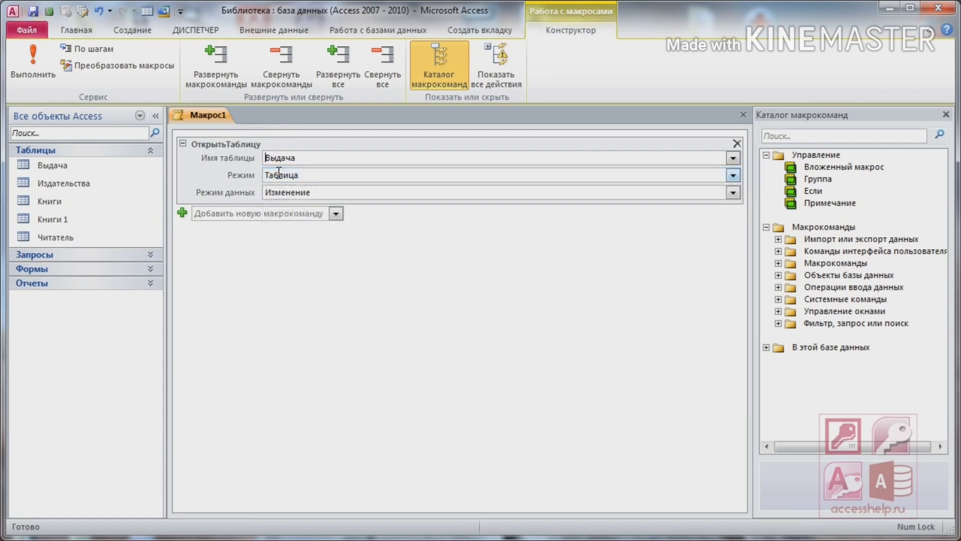
{"action": "left_click", "coordinate": [732, 176]}
{"action": "left_click", "coordinate": [721, 177]}
Save the macro under the name Выдача and close it.
{"action": "key", "text": "ctrl+s"}
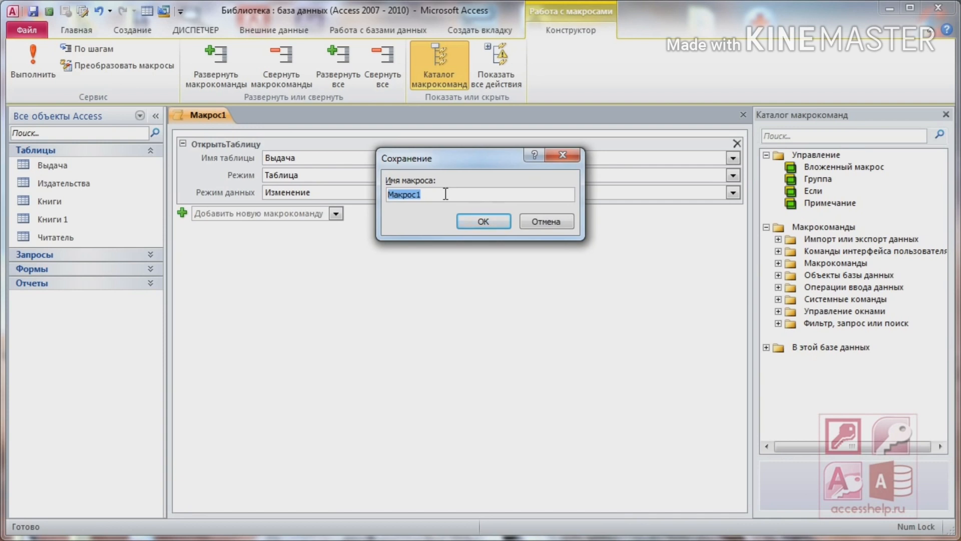
{"action": "type", "text": "Выдача"}
{"action": "left_click", "coordinate": [476, 221]}
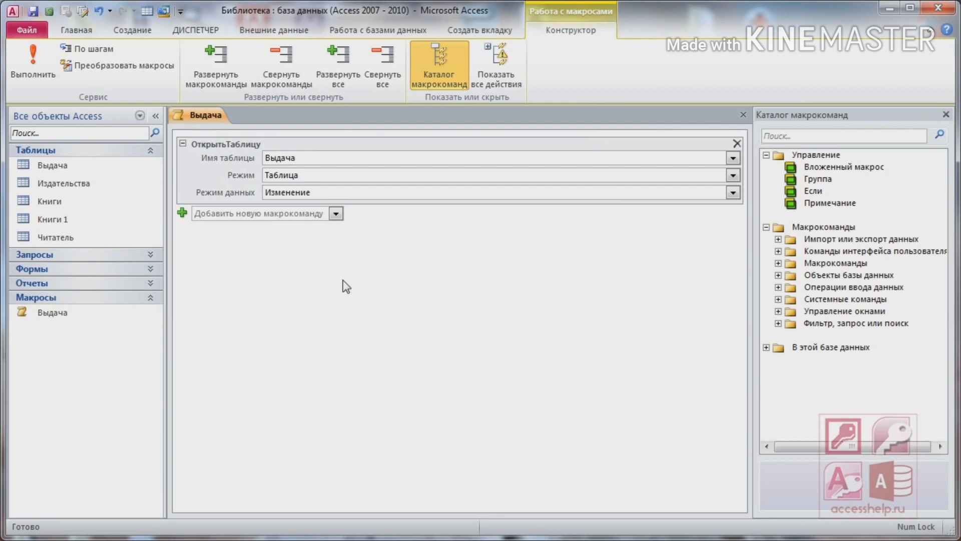
{"action": "right_click", "coordinate": [216, 119]}
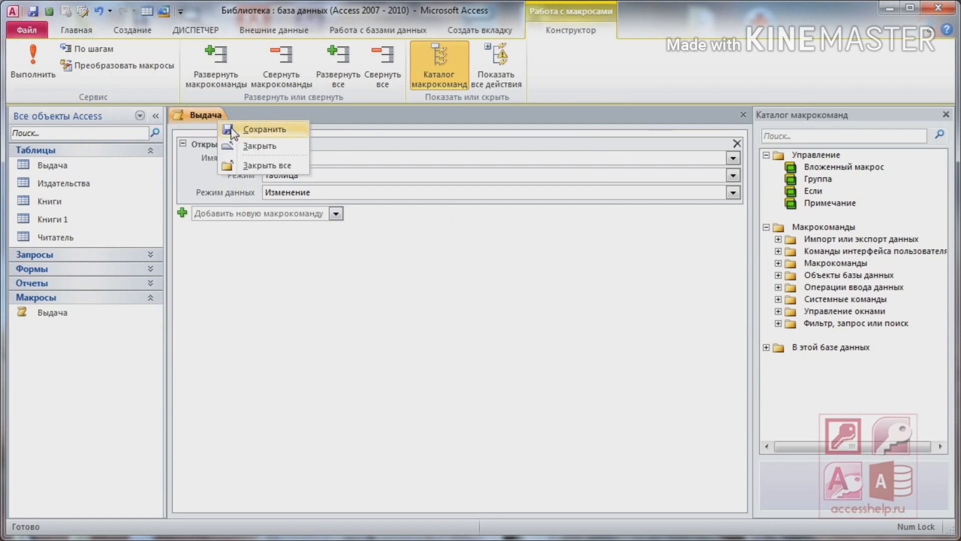
{"action": "left_click", "coordinate": [242, 145]}
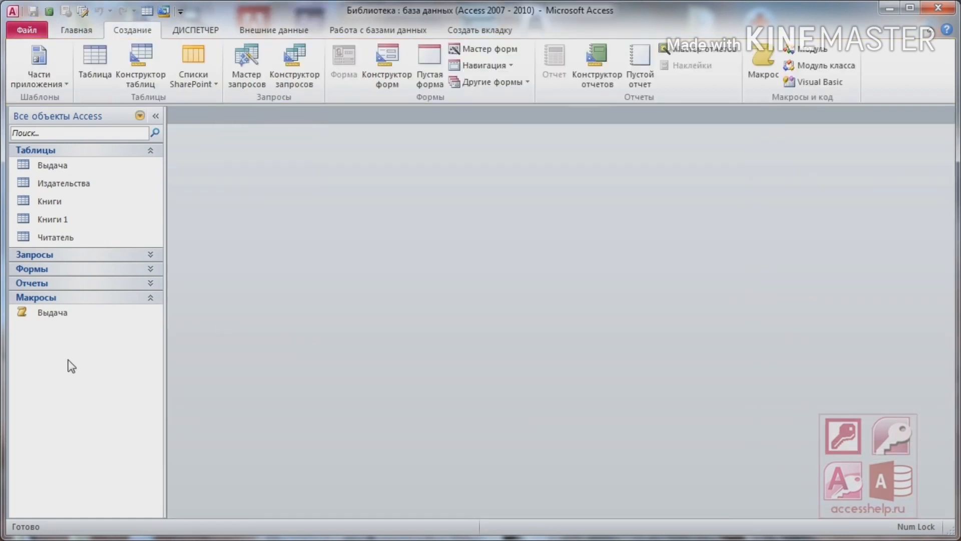
Run the Выдача macro to test it, and close the table it opens.
{"action": "double_click", "coordinate": [58, 314]}
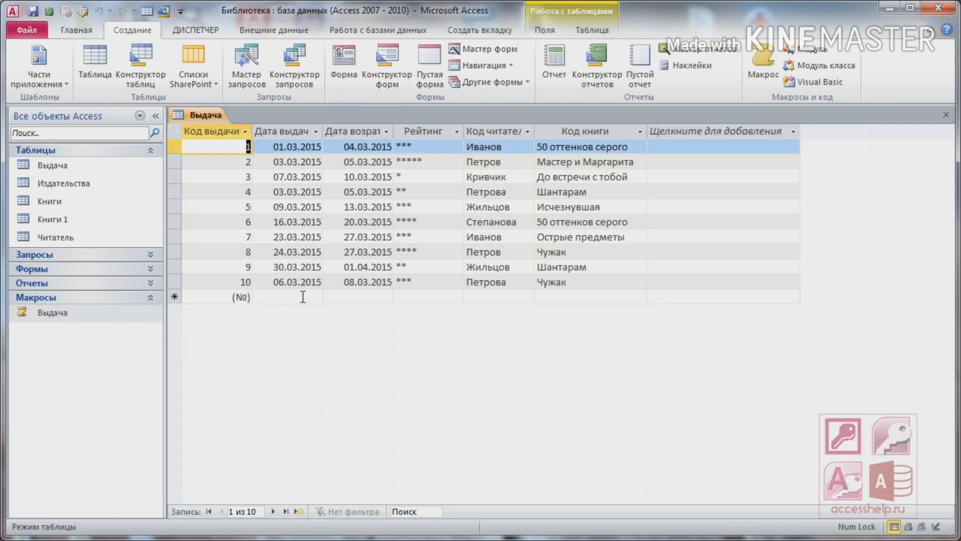
{"action": "right_click", "coordinate": [208, 120]}
{"action": "left_click", "coordinate": [252, 144]}
Open the Выдача macro in design view and add an ОткрытьОтчет action for the Книги report.
{"action": "left_click", "coordinate": [59, 318]}
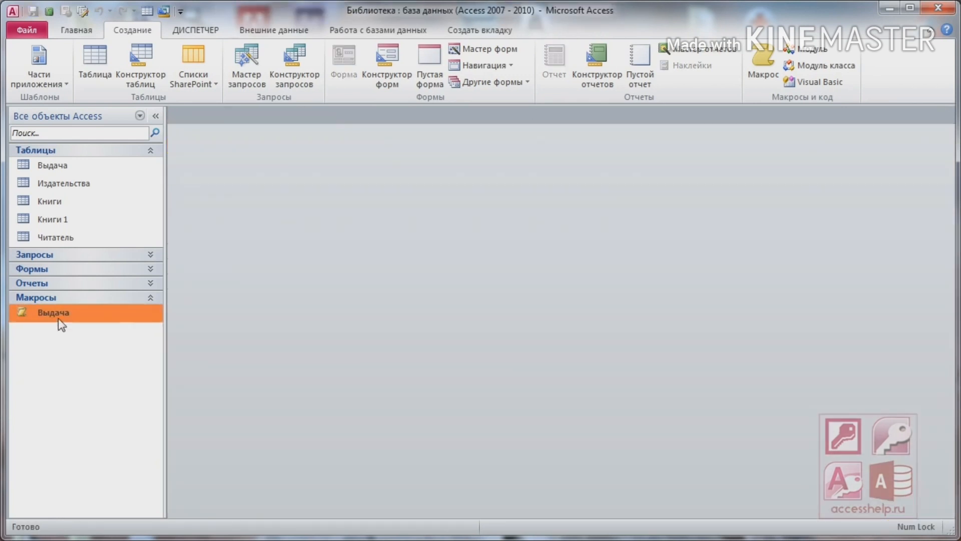
{"action": "right_click", "coordinate": [60, 316]}
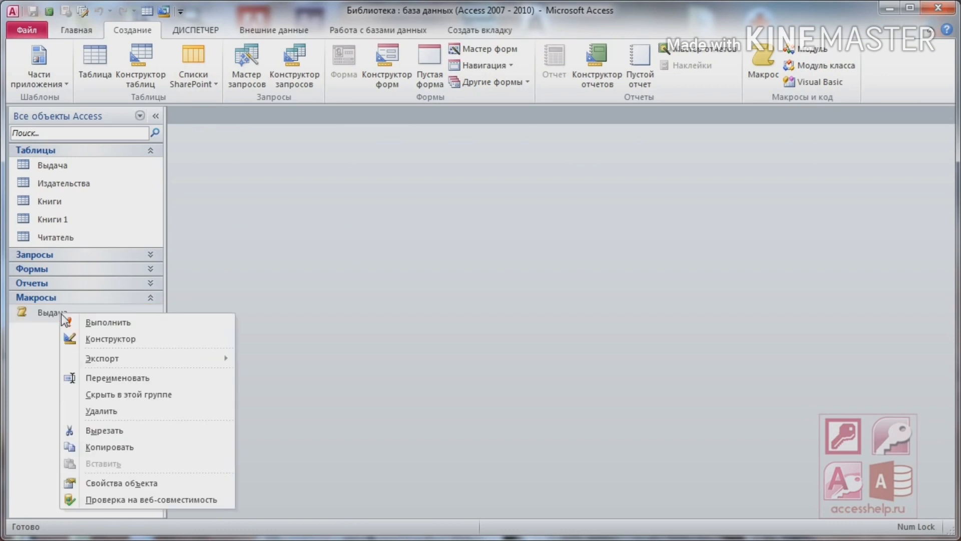
{"action": "left_click", "coordinate": [85, 338]}
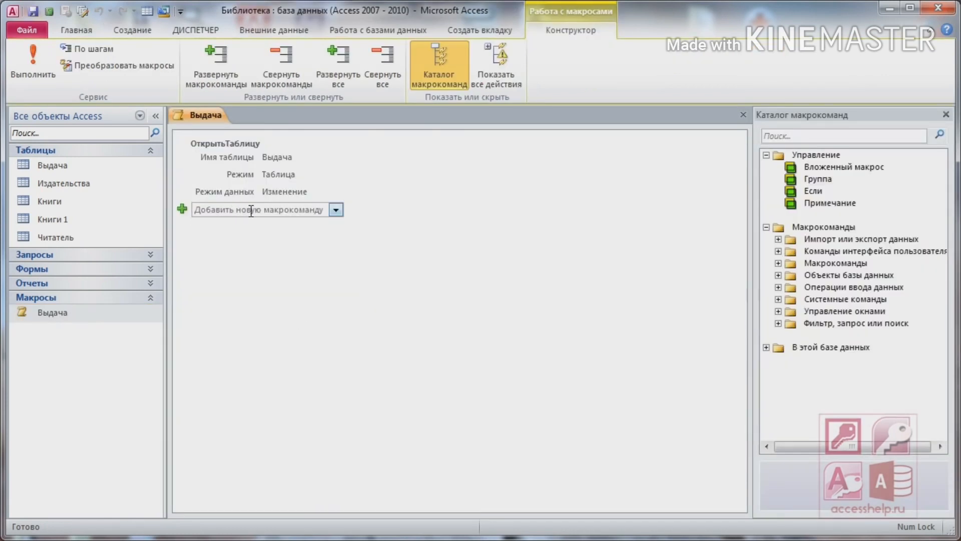
{"action": "left_click", "coordinate": [336, 210]}
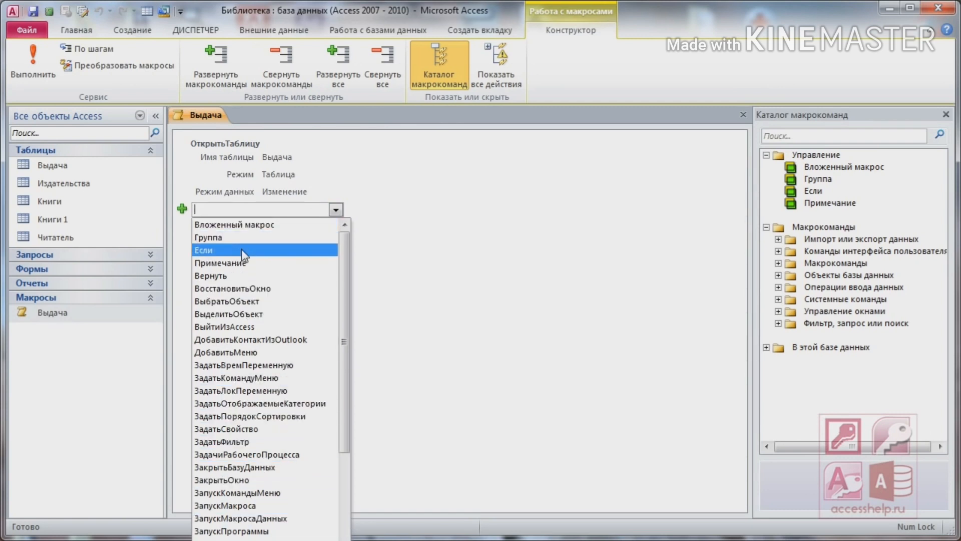
{"action": "scroll", "coordinate": [269, 352], "scroll_direction": "down", "scroll_amount": 8}
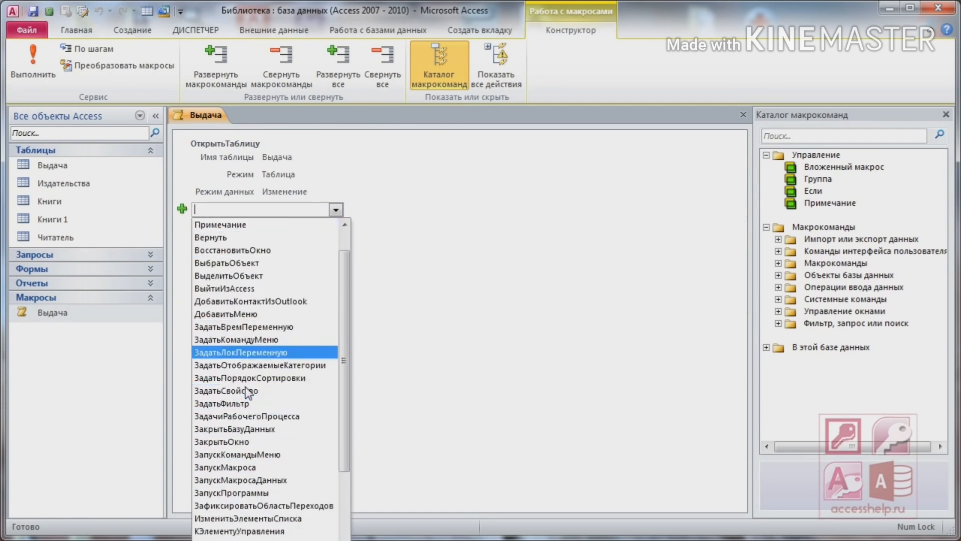
{"action": "left_click", "coordinate": [256, 440]}
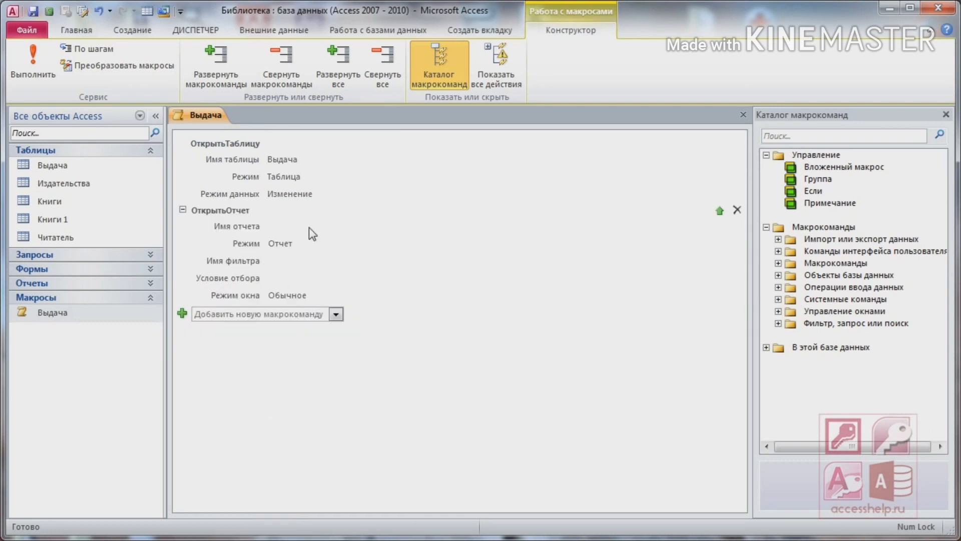
{"action": "left_click", "coordinate": [733, 226]}
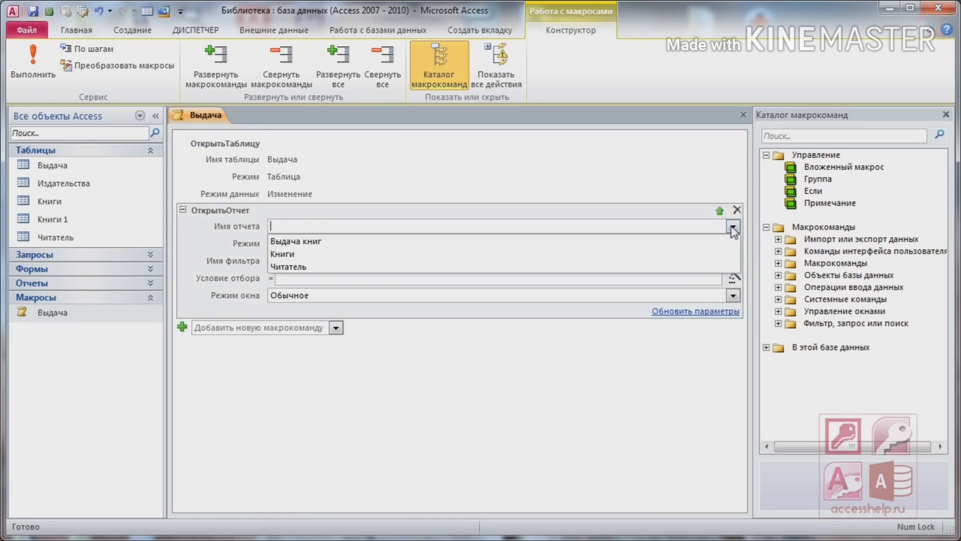
{"action": "left_click", "coordinate": [293, 255]}
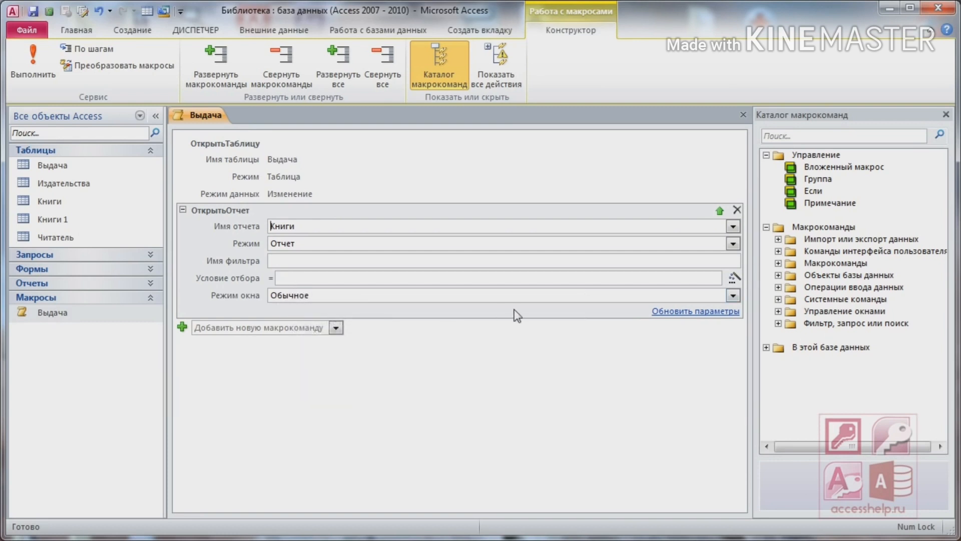
Save the changes to the Выдача macro and close its design view.
{"action": "key", "text": "ctrl+s"}
{"action": "right_click", "coordinate": [212, 119]}
{"action": "left_click", "coordinate": [239, 146]}
Run the Выдача macro, view the Выдача table and the Книги report, and close both.
{"action": "double_click", "coordinate": [69, 315]}
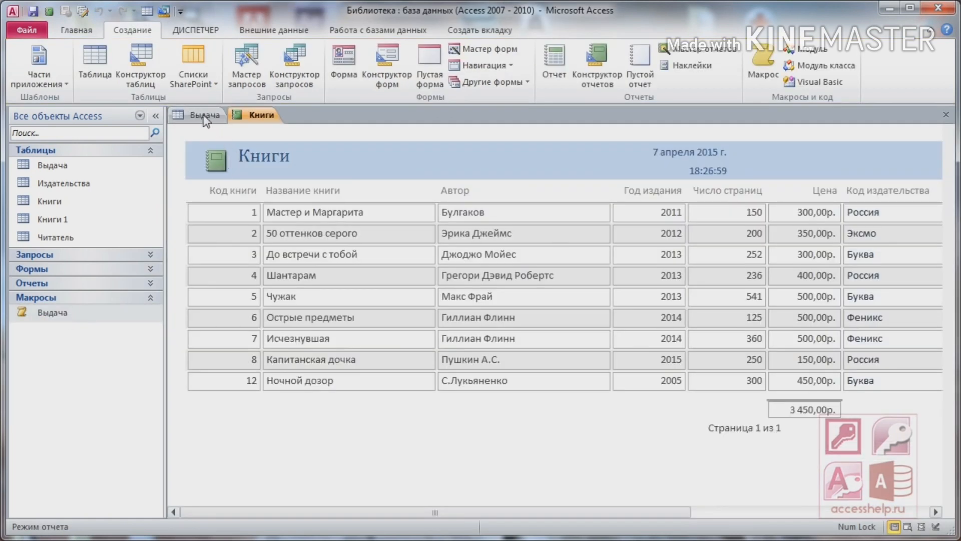
{"action": "left_click", "coordinate": [205, 116]}
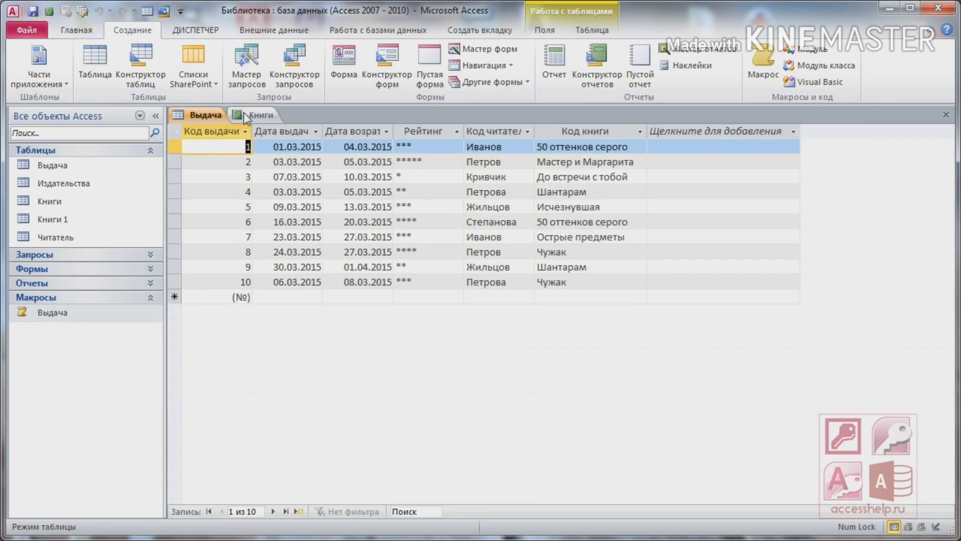
{"action": "left_click", "coordinate": [245, 116]}
{"action": "right_click", "coordinate": [246, 117]}
{"action": "left_click", "coordinate": [273, 141]}
{"action": "right_click", "coordinate": [206, 116]}
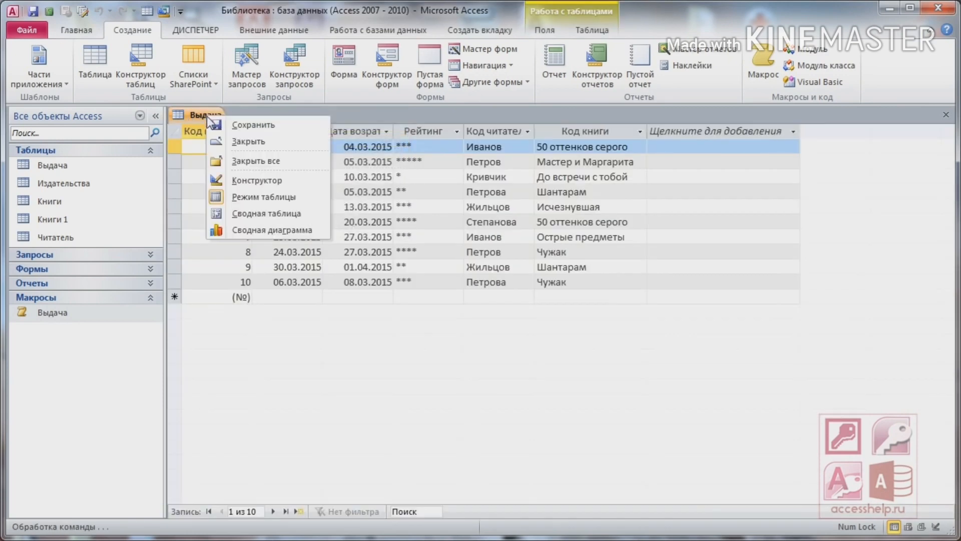
{"action": "left_click", "coordinate": [247, 141]}
Reopen the Выдача macro in design view and collapse the ОткрытьТаблицу and ОткрытьОтчет actions.
{"action": "right_click", "coordinate": [60, 315]}
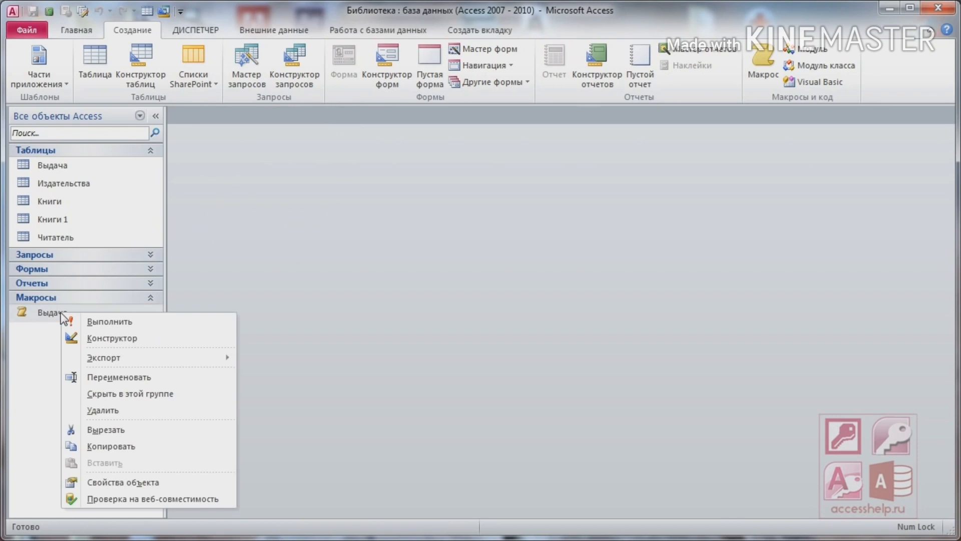
{"action": "left_click", "coordinate": [108, 343]}
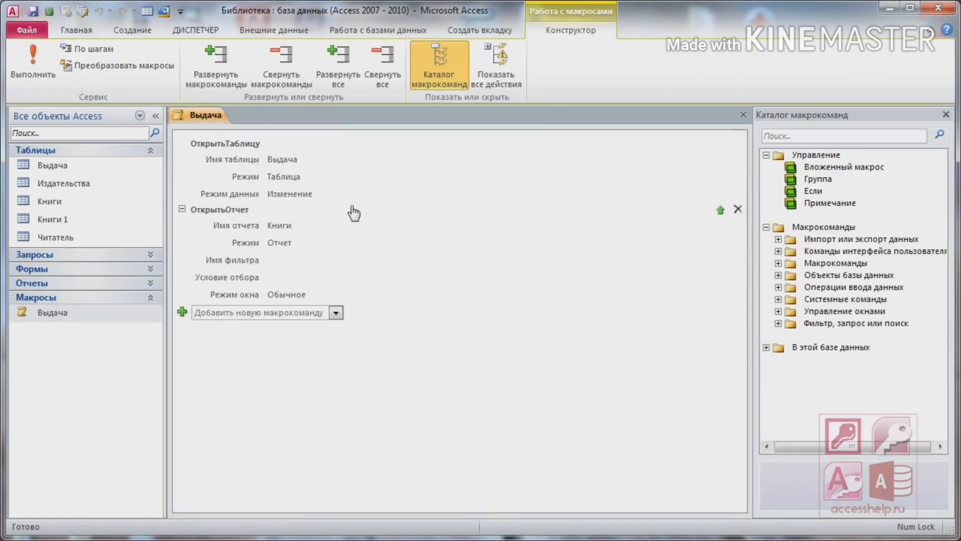
{"action": "left_click", "coordinate": [182, 143]}
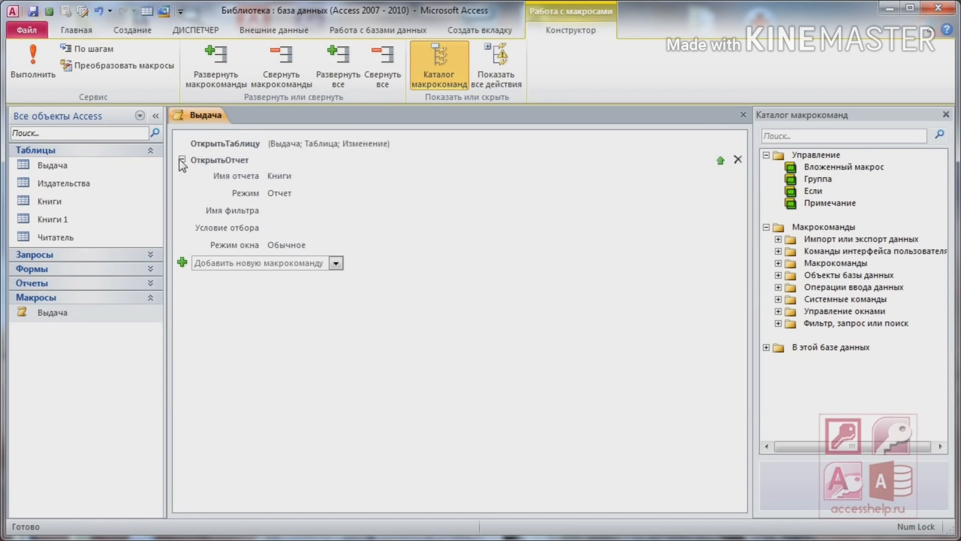
{"action": "left_click", "coordinate": [181, 160]}
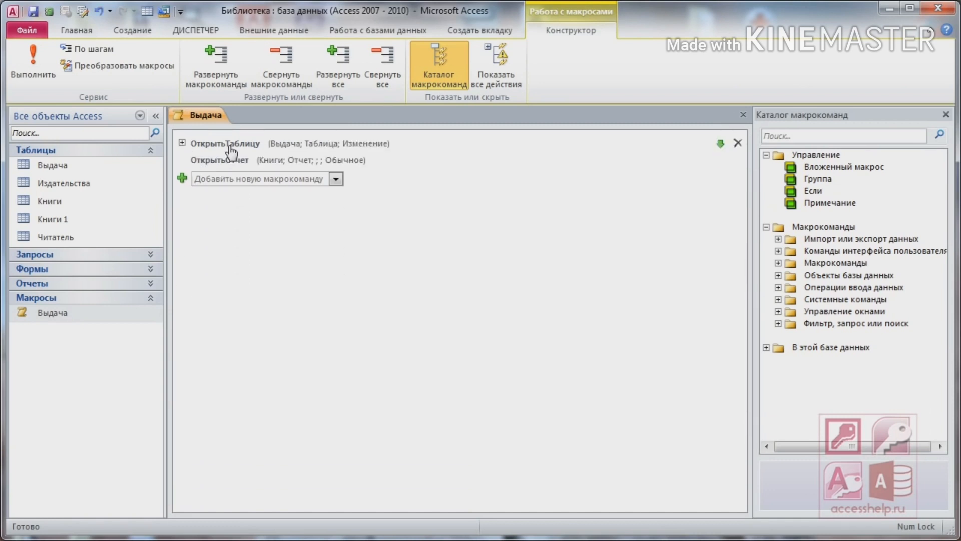
{"action": "left_click", "coordinate": [395, 161]}
{"action": "left_click", "coordinate": [184, 163]}
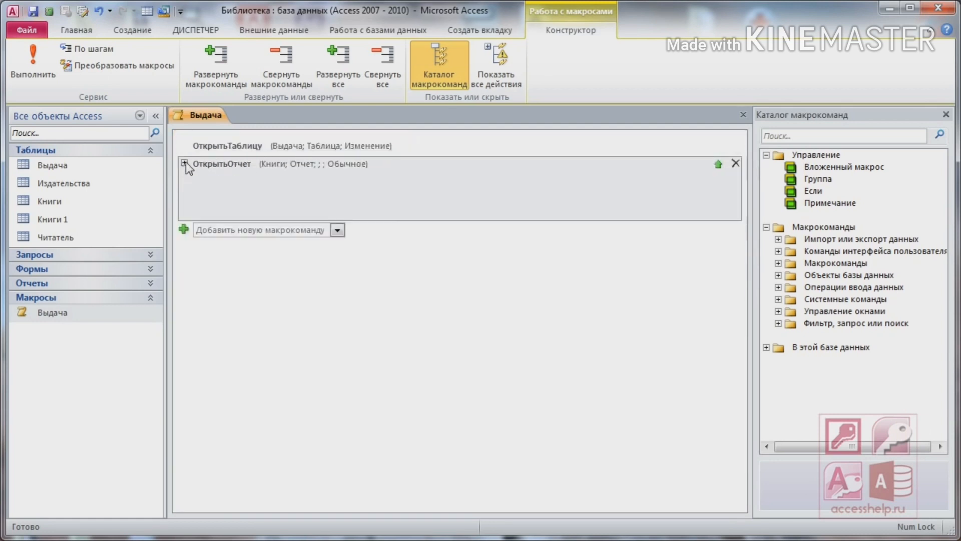
Reorder the macro's two actions so that ОткрытьОтчет comes before ОткрытьТаблицу.
{"action": "left_click_drag", "start_coordinate": [185, 162], "coordinate": [225, 142]}
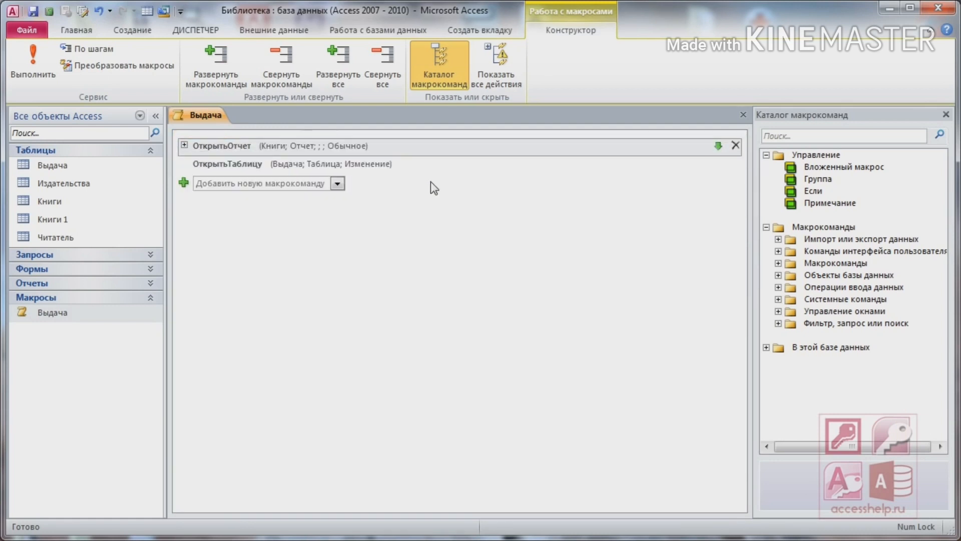
{"action": "left_click", "coordinate": [718, 146]}
{"action": "left_click", "coordinate": [719, 165]}
{"action": "left_click", "coordinate": [718, 151]}
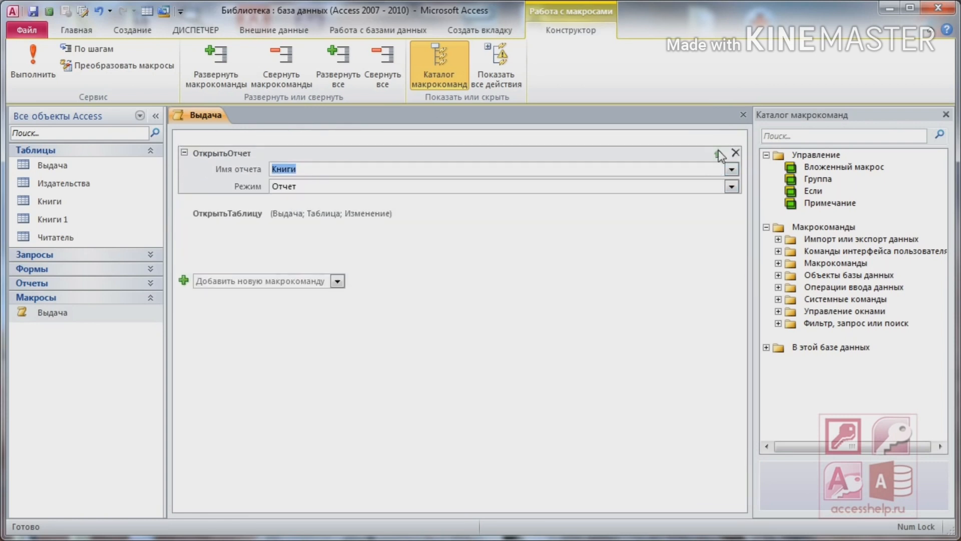
{"action": "left_click", "coordinate": [718, 166]}
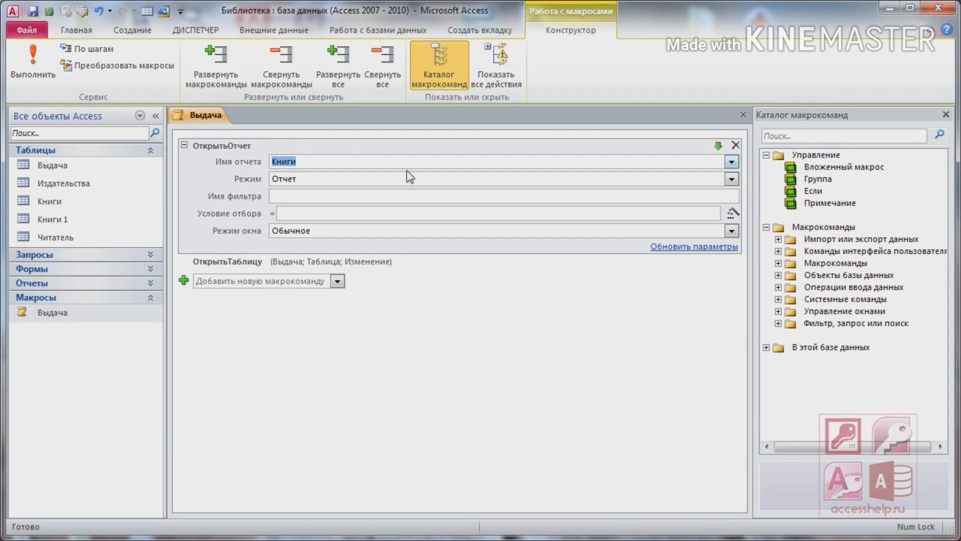
Delete the ОткрытьОтчет action from the Выдача macro.
{"action": "left_click", "coordinate": [734, 145]}
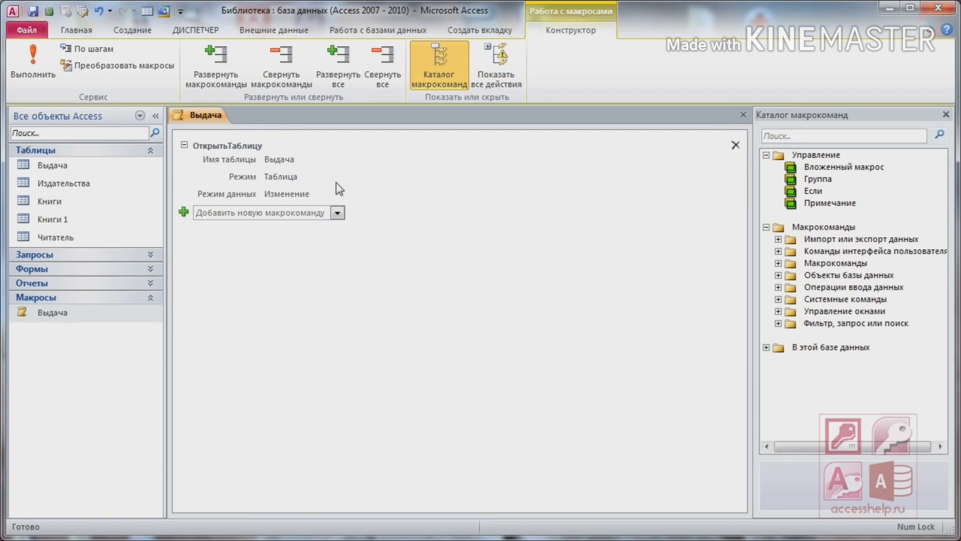
Close the Выдача macro and save the changes to its design.
{"action": "right_click", "coordinate": [208, 119]}
{"action": "left_click", "coordinate": [250, 142]}
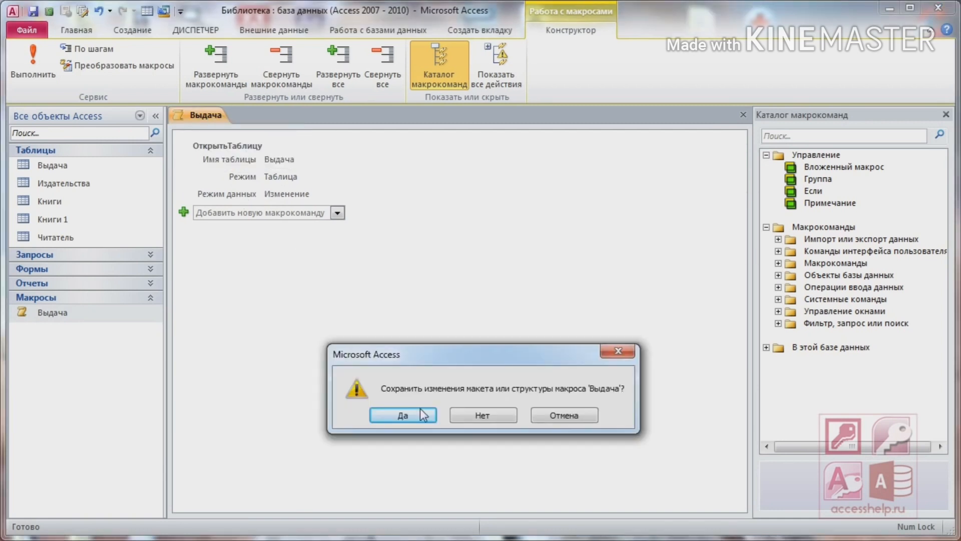
{"action": "left_click", "coordinate": [422, 417]}
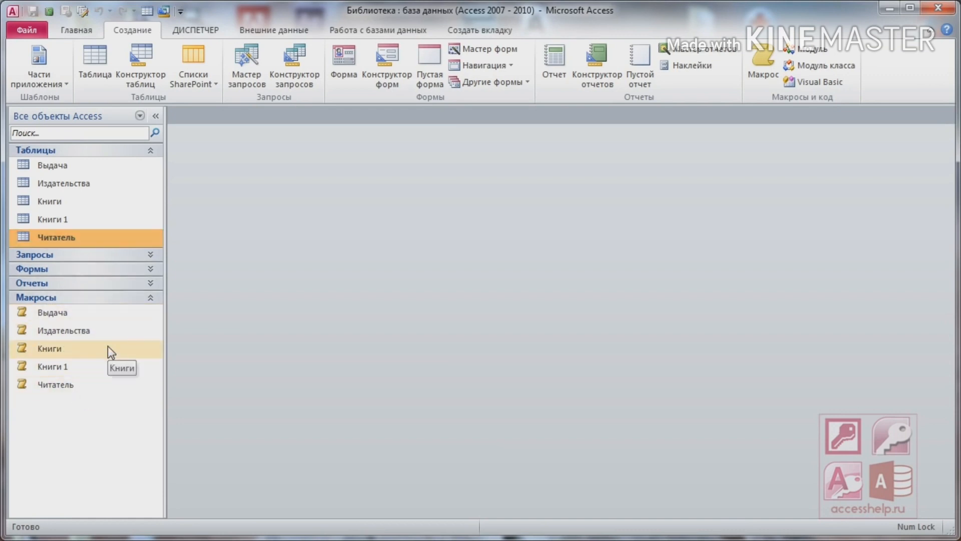
Run the Выдача, Издательства, Книги, Книги 1 and Читатель macros one after another to open their tables.
{"action": "double_click", "coordinate": [52, 312]}
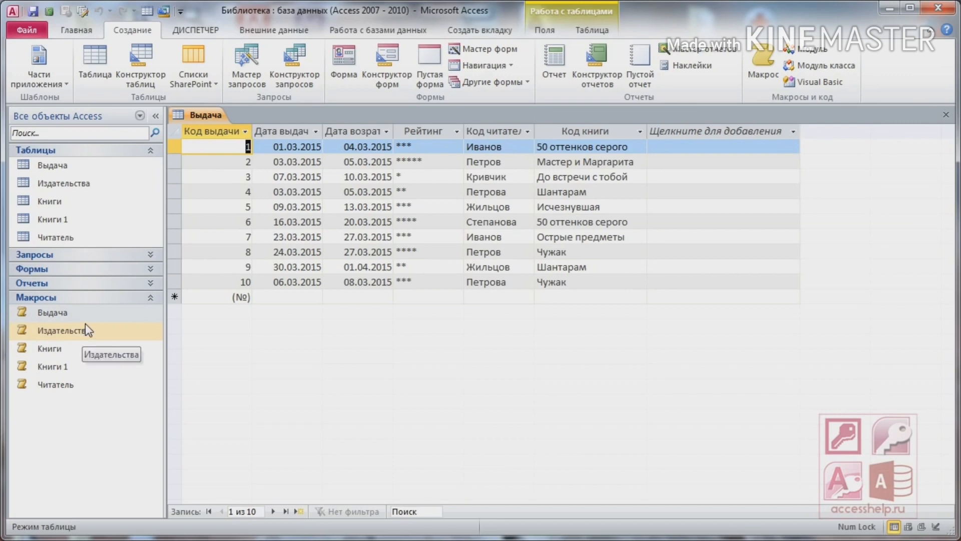
{"action": "left_click", "coordinate": [87, 332]}
{"action": "double_click", "coordinate": [85, 332]}
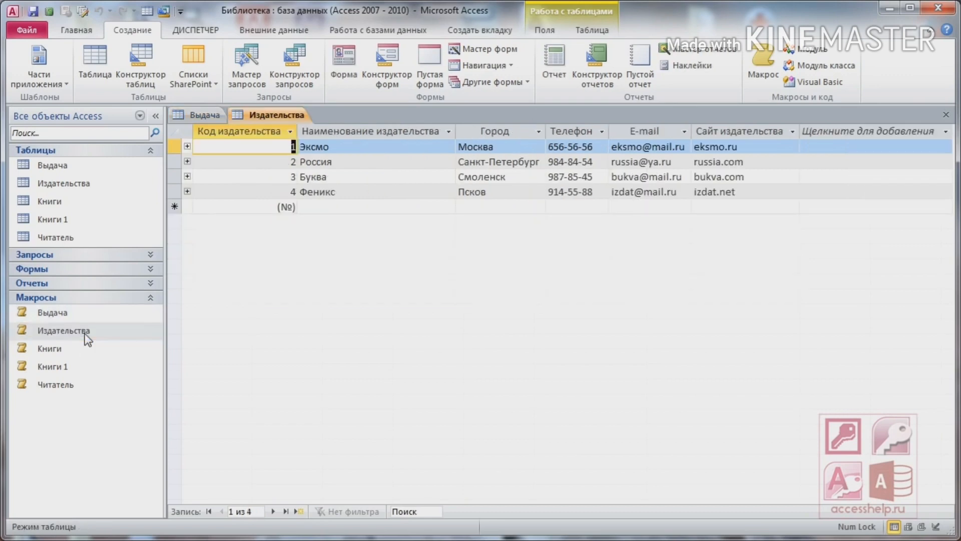
{"action": "double_click", "coordinate": [85, 348]}
{"action": "double_click", "coordinate": [75, 367]}
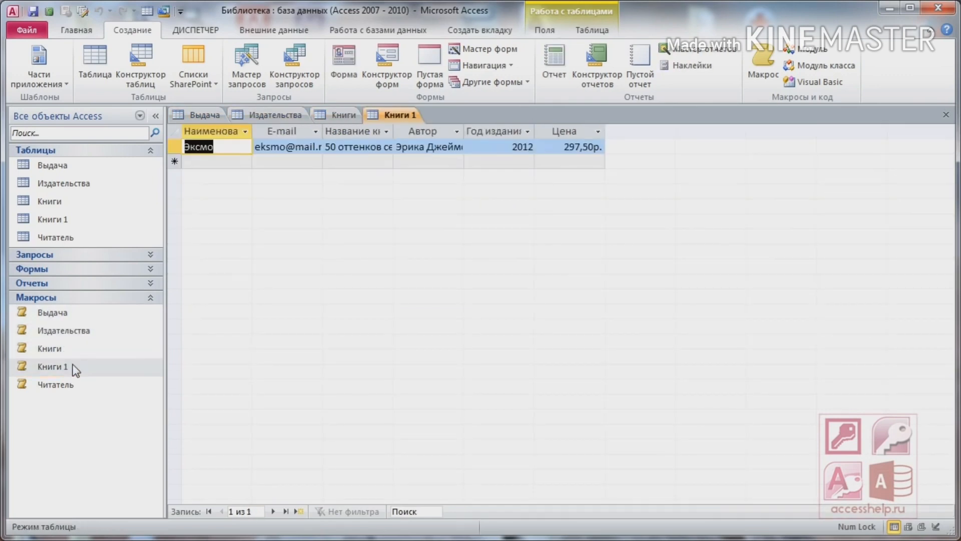
{"action": "left_click", "coordinate": [74, 384]}
{"action": "double_click", "coordinate": [75, 385]}
Open the Читатель macro in design view to examine its action, and close all open objects.
{"action": "right_click", "coordinate": [49, 389]}
{"action": "right_click", "coordinate": [32, 388]}
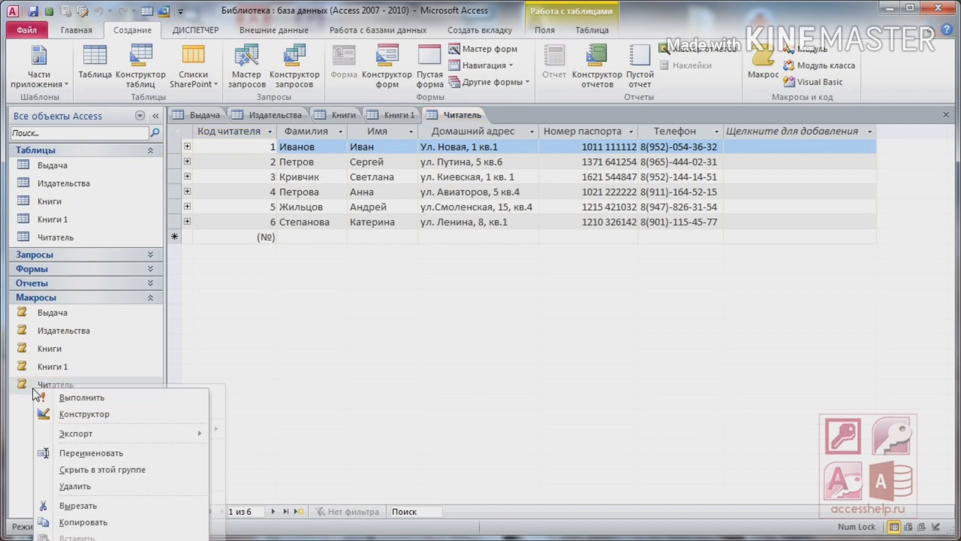
{"action": "left_click", "coordinate": [77, 414]}
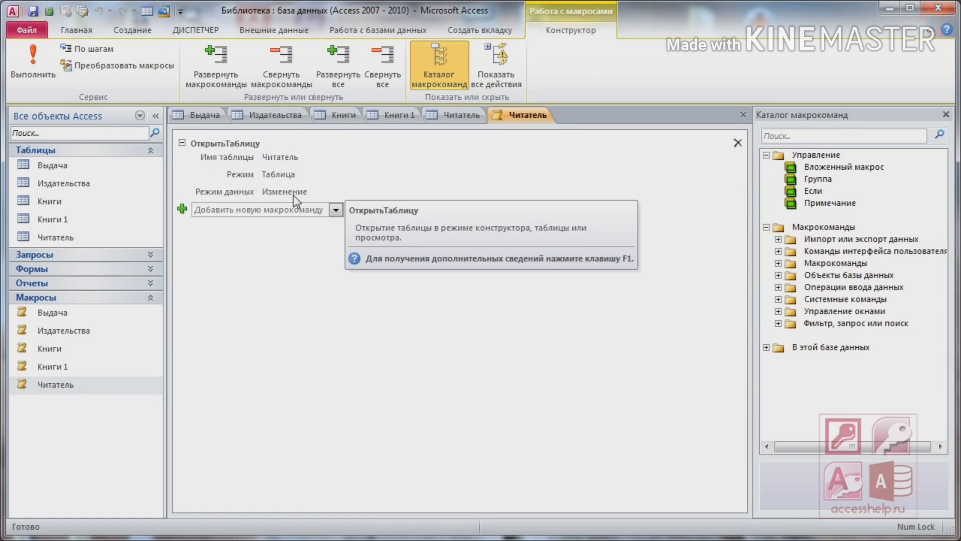
{"action": "right_click", "coordinate": [528, 116]}
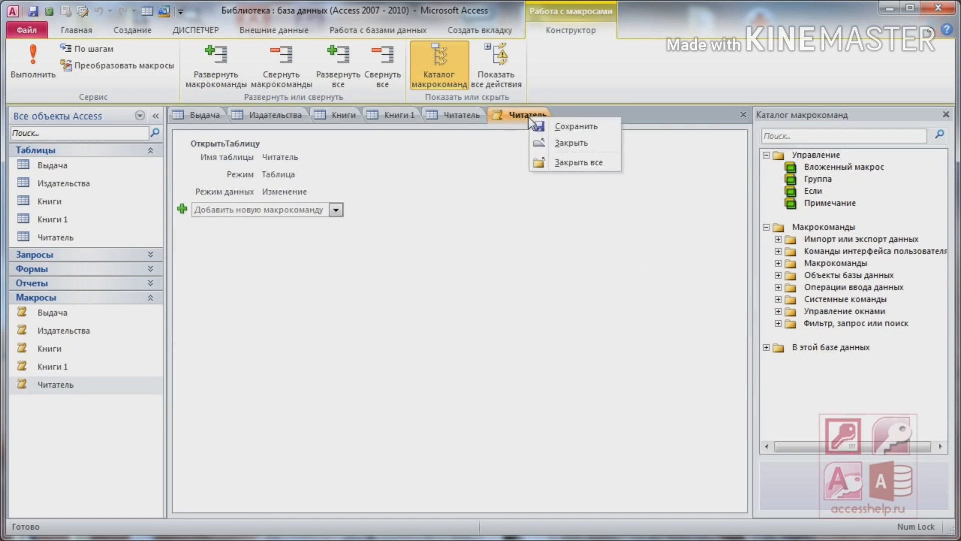
{"action": "left_click", "coordinate": [580, 163]}
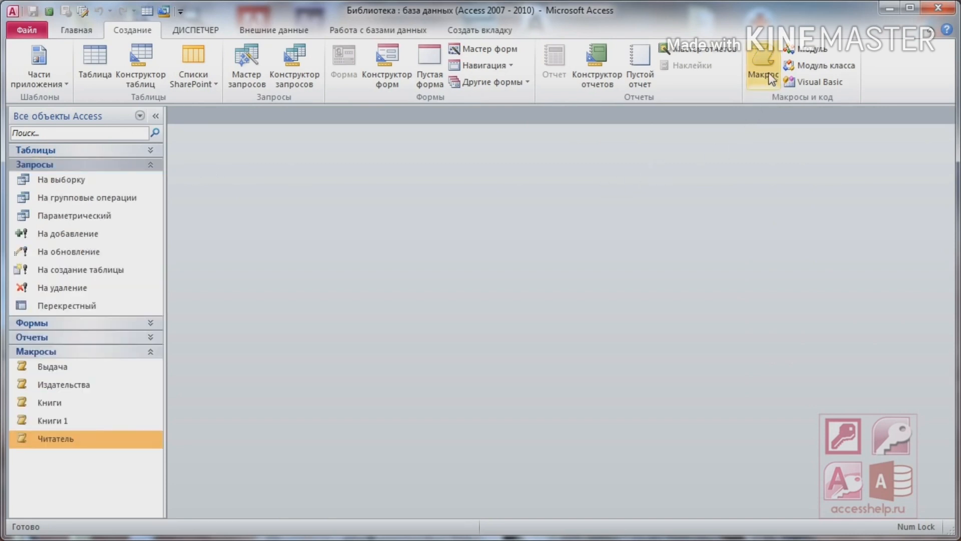
Create a new macro with an ОткрытьЗапрос action that opens the На выборку query.
{"action": "left_click", "coordinate": [768, 73]}
{"action": "left_click", "coordinate": [336, 146]}
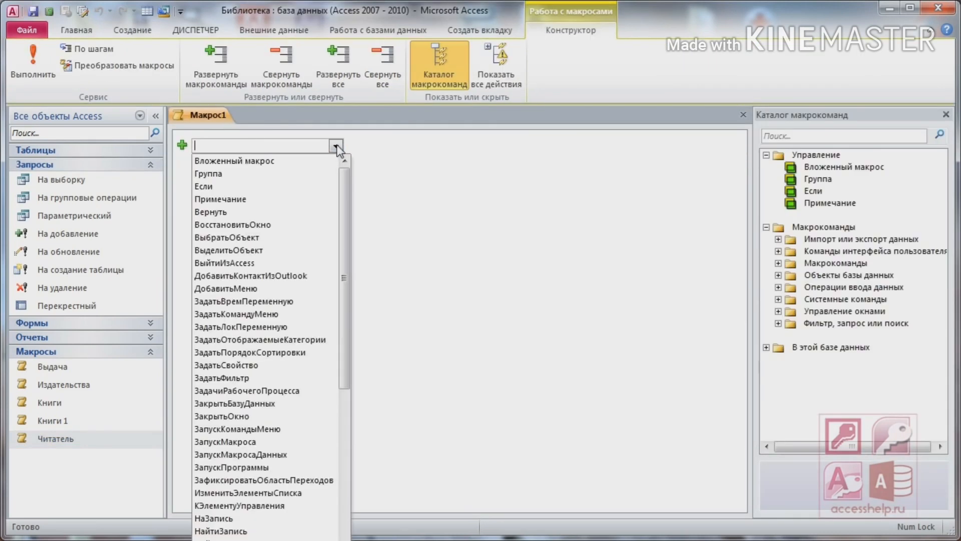
{"action": "scroll", "coordinate": [281, 206], "scroll_direction": "down", "scroll_amount": 10}
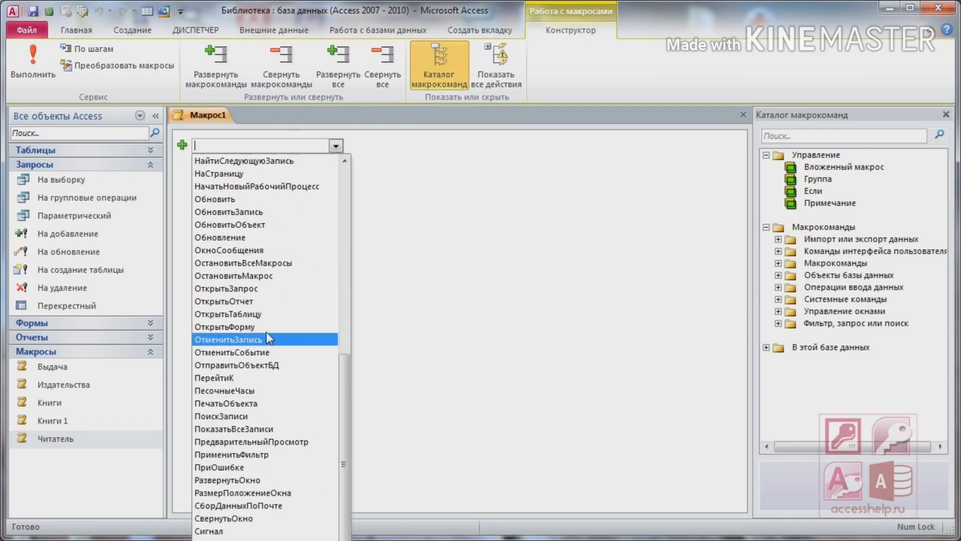
{"action": "left_click", "coordinate": [270, 289]}
{"action": "left_click", "coordinate": [733, 158]}
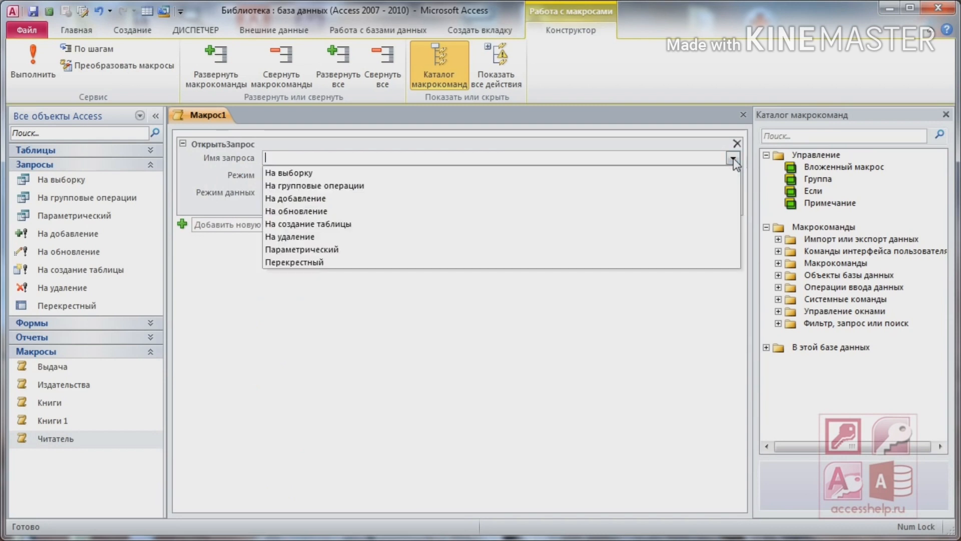
{"action": "left_click", "coordinate": [292, 173]}
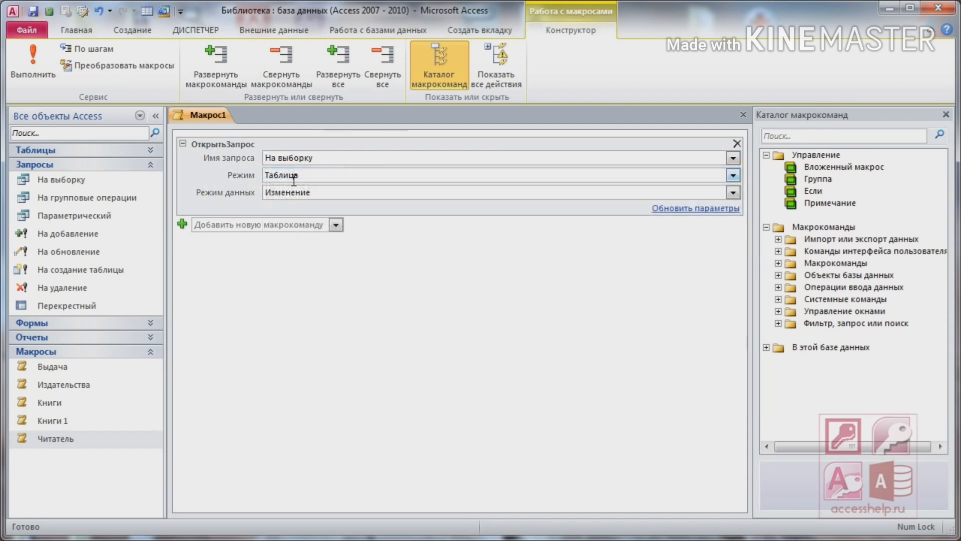
Save the new macro under the name На выборку.
{"action": "key", "text": "ctrl+s"}
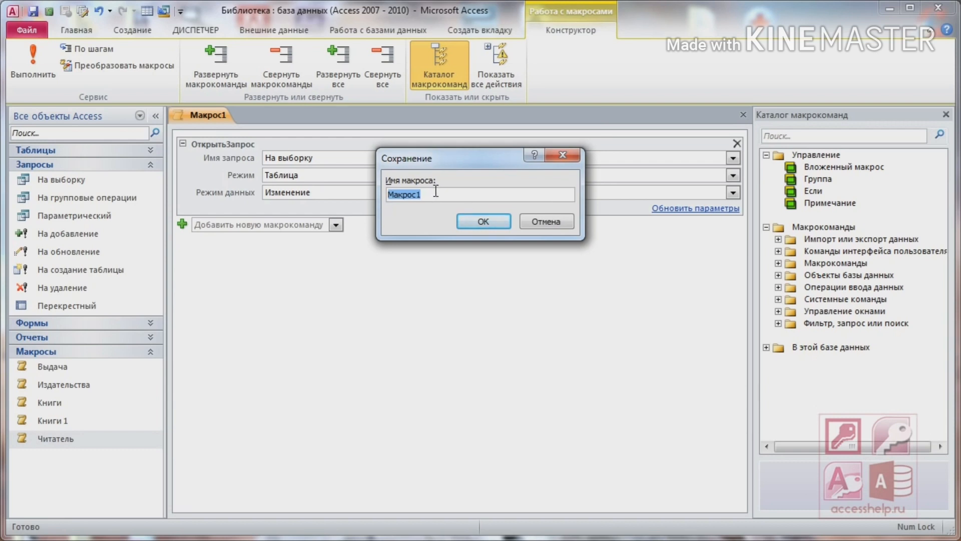
{"action": "type", "text": "На выборку"}
{"action": "left_click", "coordinate": [483, 222]}
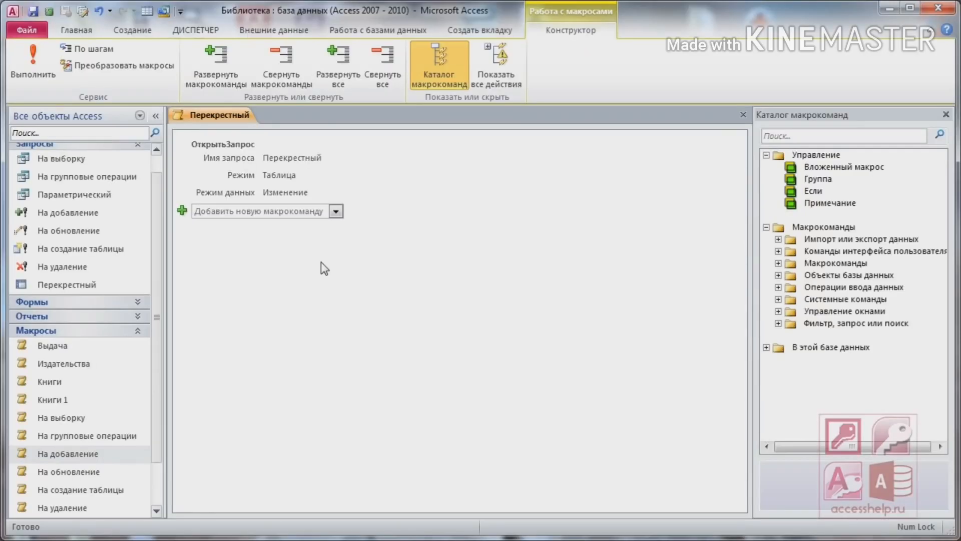
Check the full list of query macros and close the Перекрестный macro.
{"action": "scroll", "coordinate": [100, 315], "scroll_direction": "down", "scroll_amount": 2}
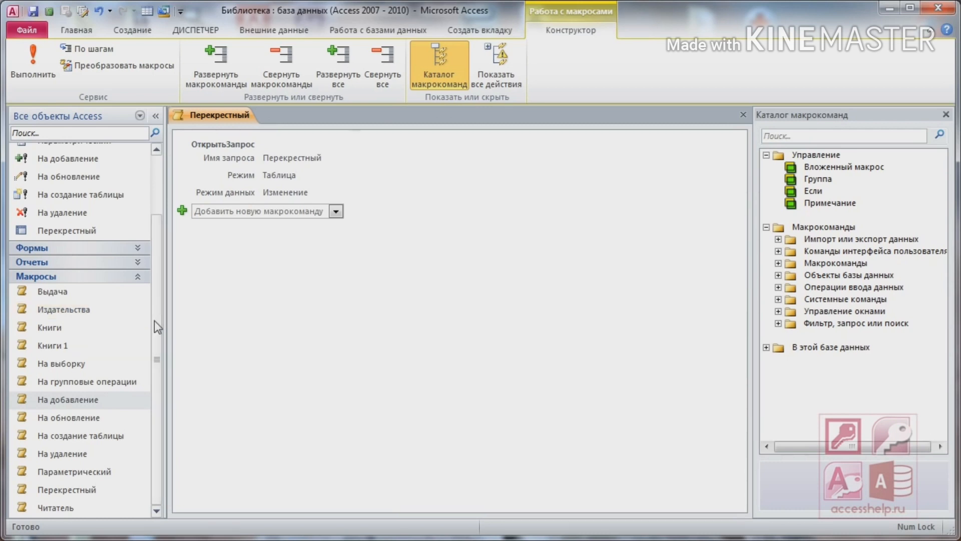
{"action": "right_click", "coordinate": [246, 116]}
{"action": "left_click", "coordinate": [280, 144]}
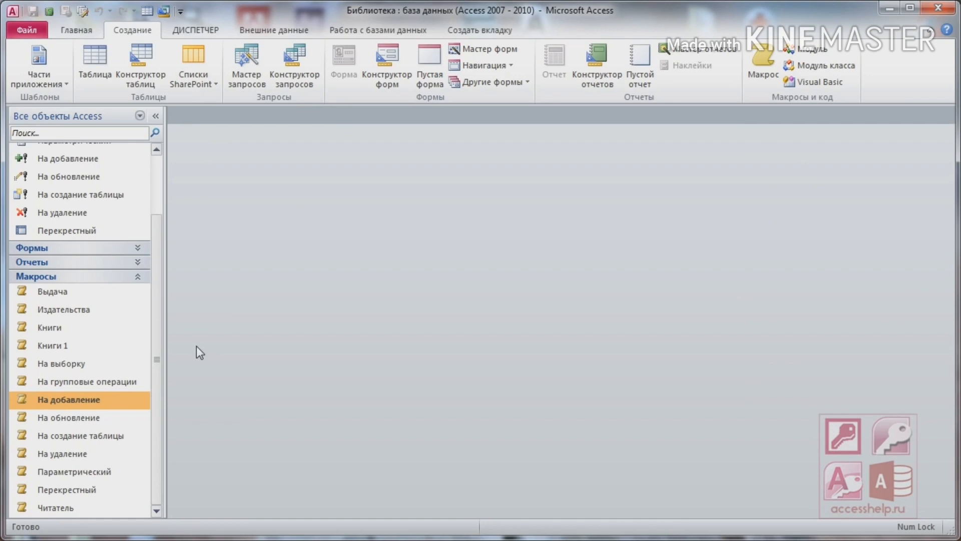
Collapse the macro and query groups, open the Книги and Издательства forms, and return to Книги.
{"action": "left_click", "coordinate": [137, 276]}
{"action": "left_click", "coordinate": [146, 165]}
{"action": "left_click", "coordinate": [145, 181]}
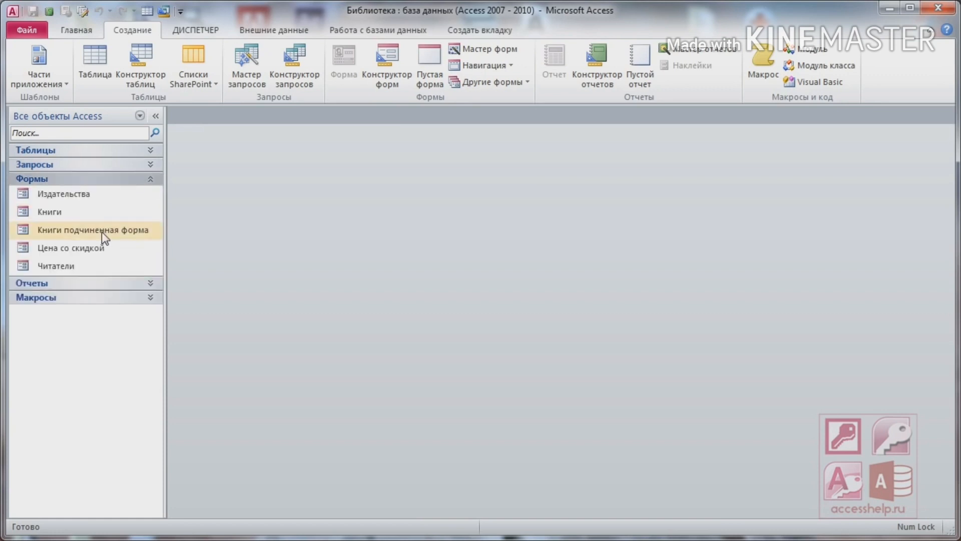
{"action": "double_click", "coordinate": [80, 212]}
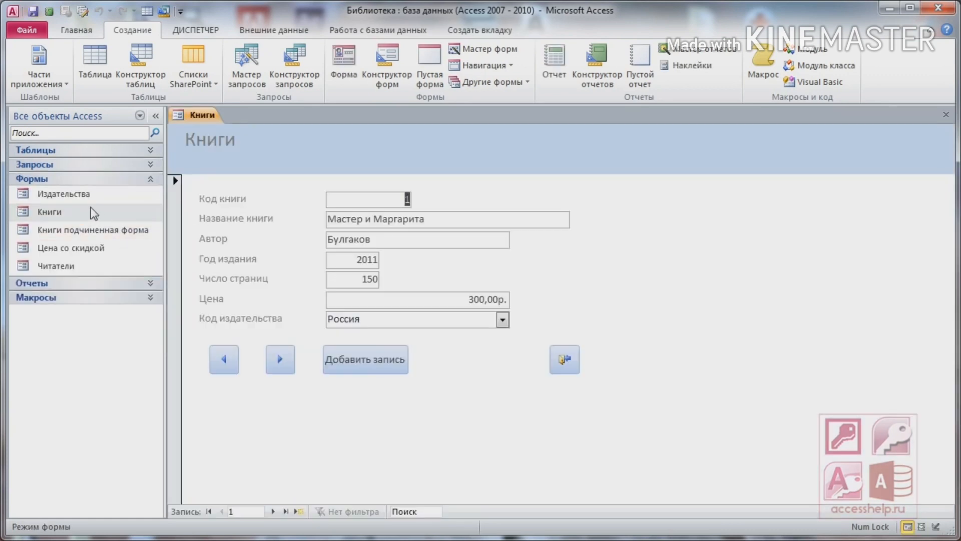
{"action": "double_click", "coordinate": [67, 197]}
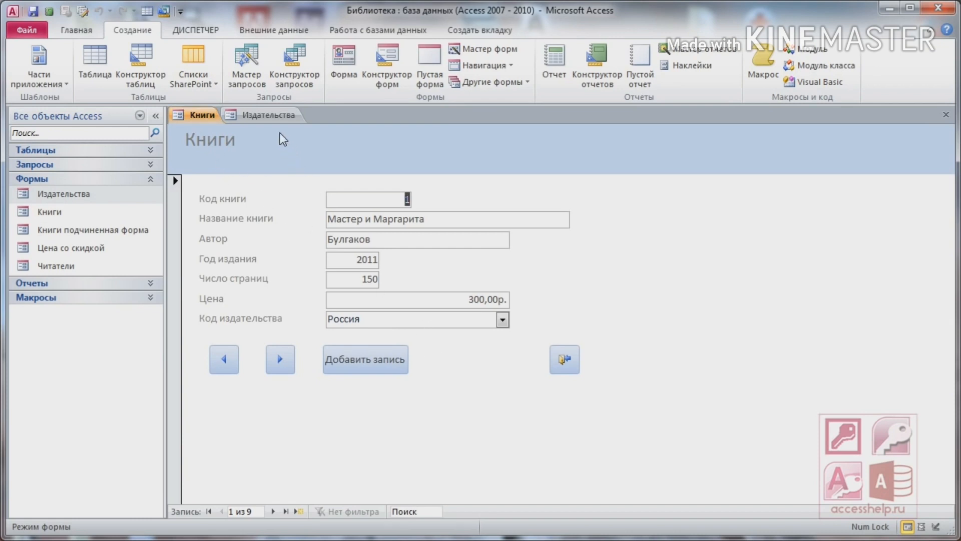
{"action": "left_click", "coordinate": [269, 116]}
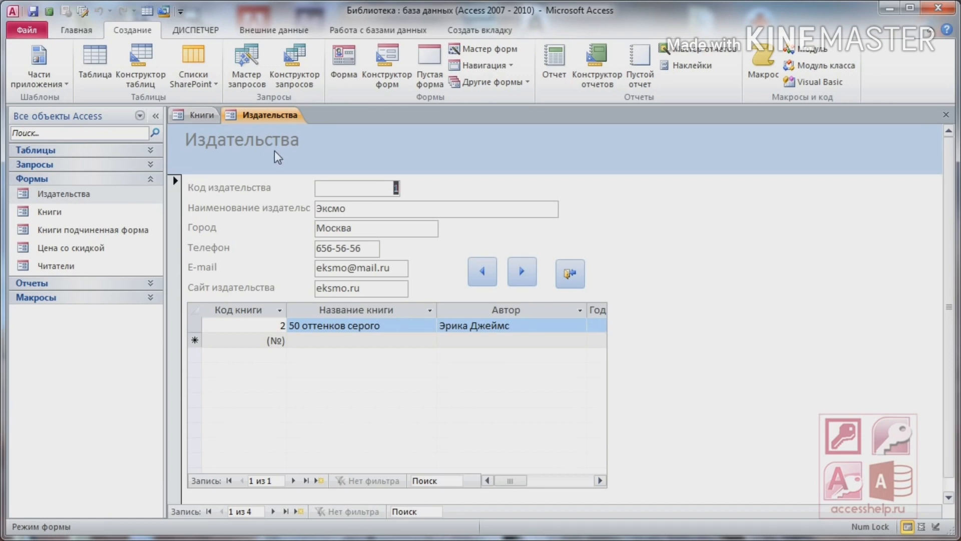
{"action": "left_click", "coordinate": [213, 116]}
In the Книги form's design view, add a button about 2.5 cm wide beside Добавить запись, without using the wizard.
{"action": "right_click", "coordinate": [206, 117]}
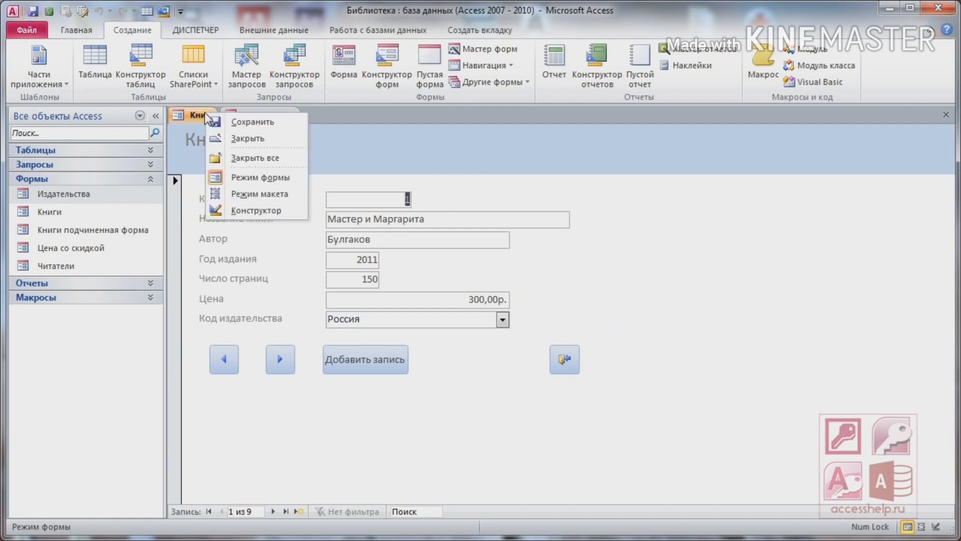
{"action": "left_click", "coordinate": [258, 210]}
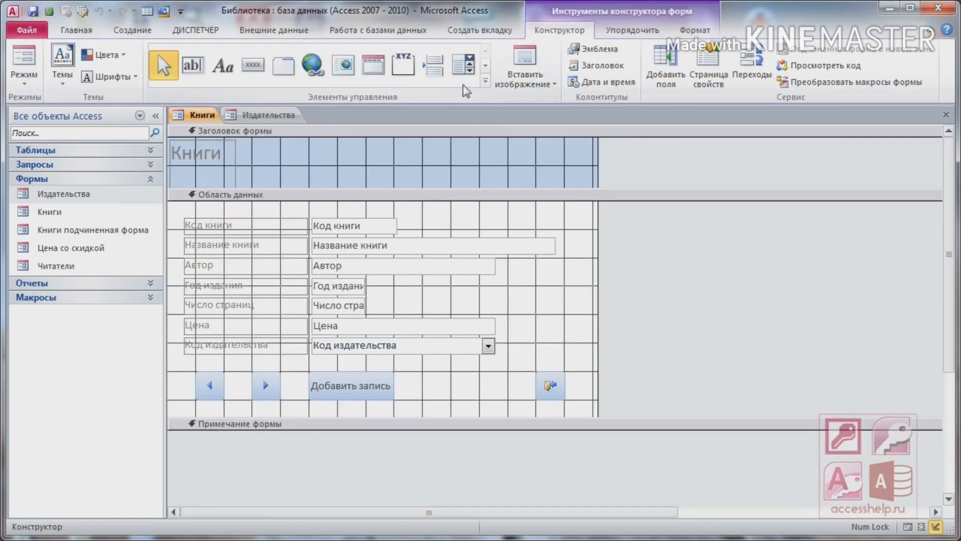
{"action": "left_click", "coordinate": [253, 65]}
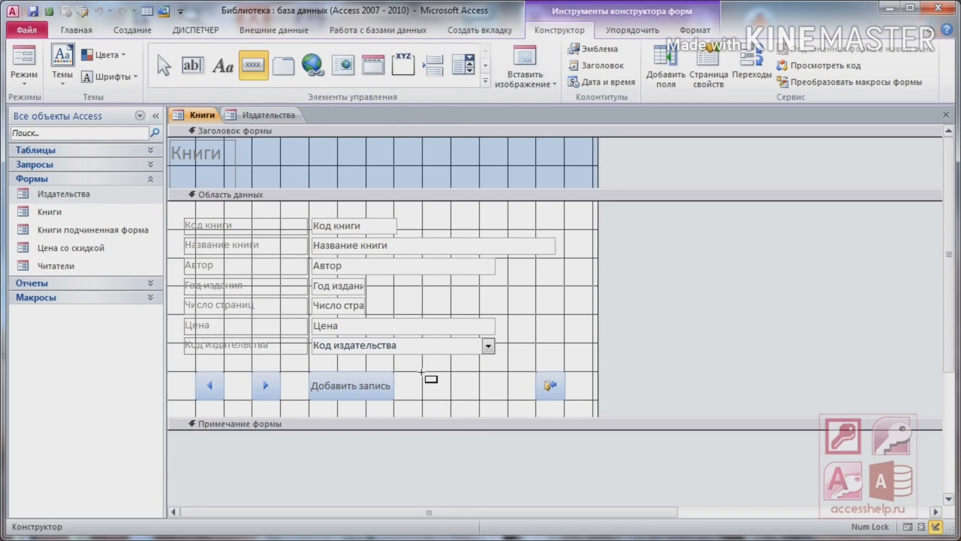
{"action": "left_click", "coordinate": [423, 372]}
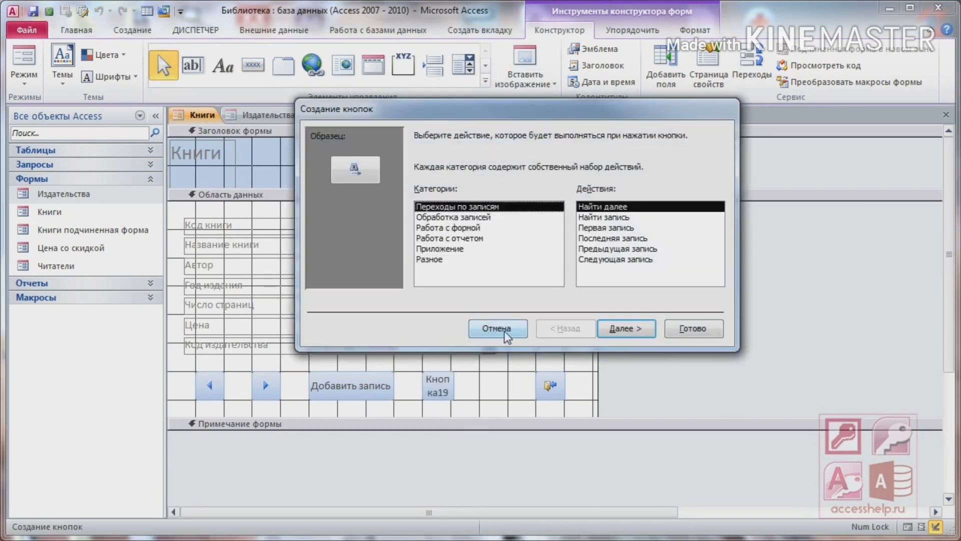
{"action": "left_click", "coordinate": [489, 388]}
Open the new button's properties and set its caption to Издательства.
{"action": "right_click", "coordinate": [465, 386]}
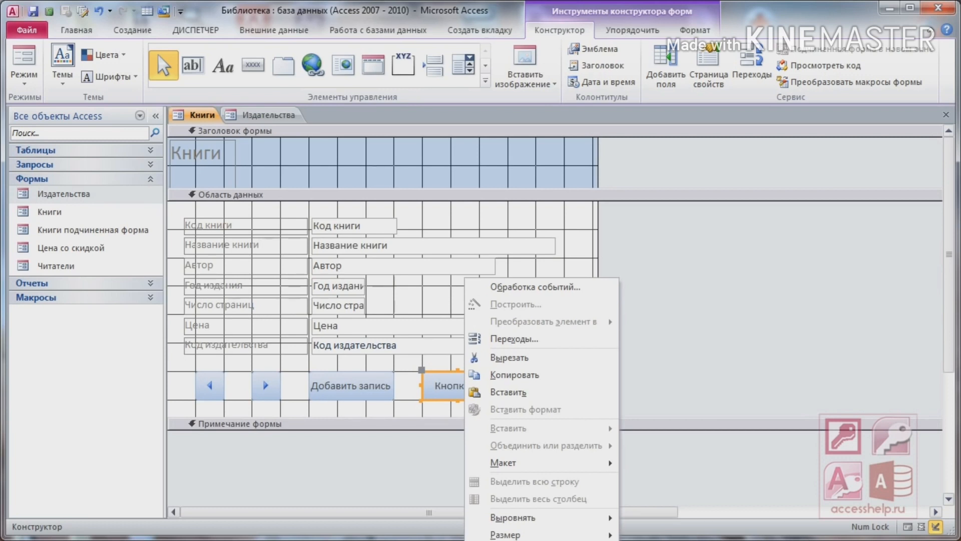
{"action": "left_click", "coordinate": [516, 540]}
{"action": "left_click", "coordinate": [841, 194]}
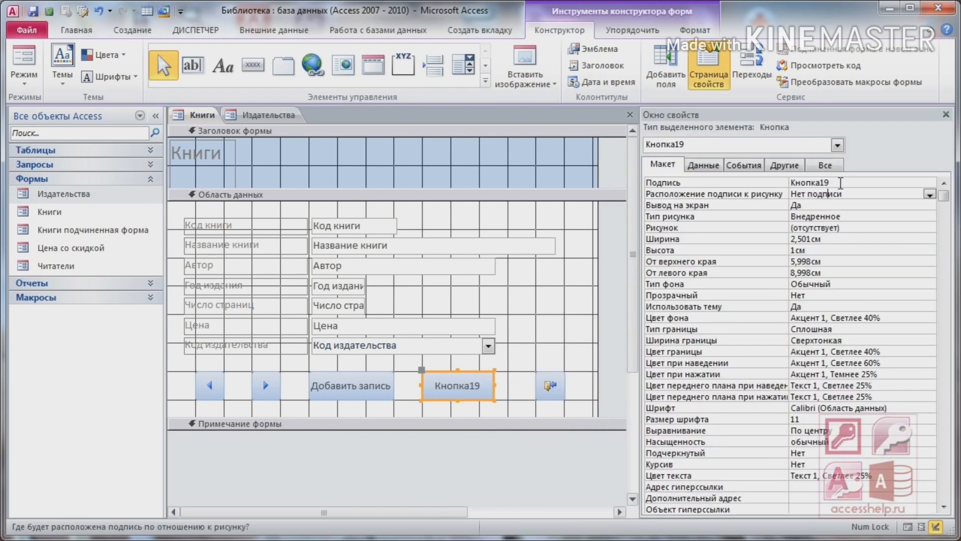
{"action": "double_click", "coordinate": [814, 182]}
{"action": "type", "text": "Издательства"}
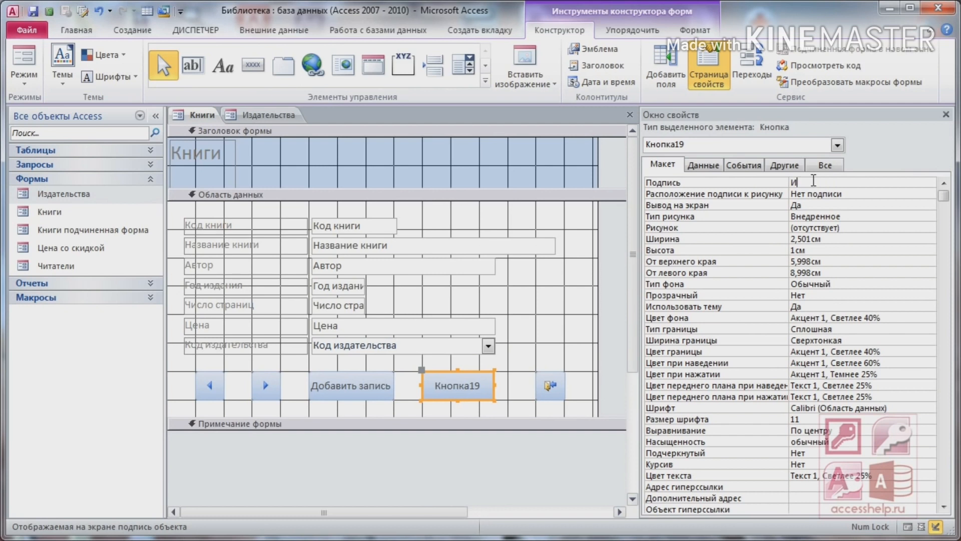
{"action": "key", "text": "Return"}
Start building a macro for the Издательства button's Нажатие кнопки event.
{"action": "left_click", "coordinate": [702, 165]}
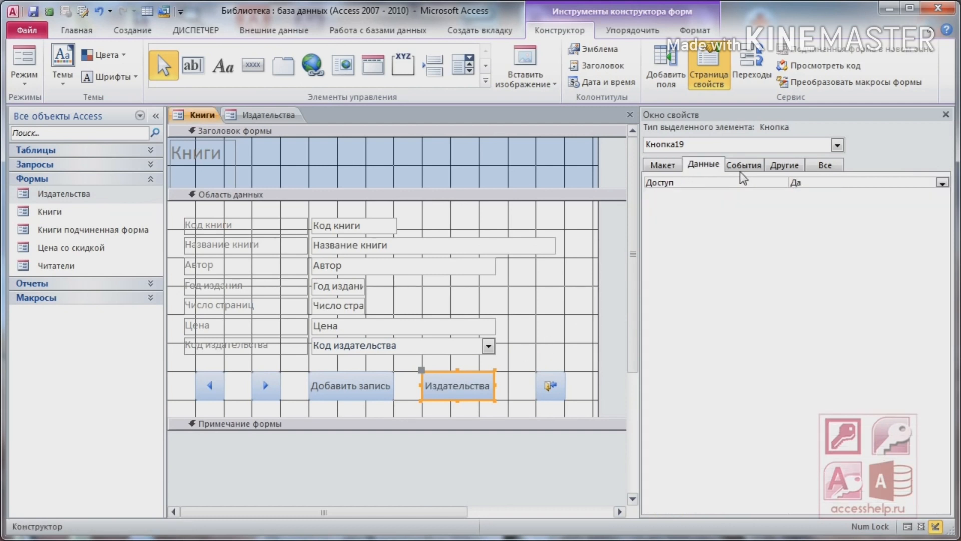
{"action": "left_click", "coordinate": [760, 169]}
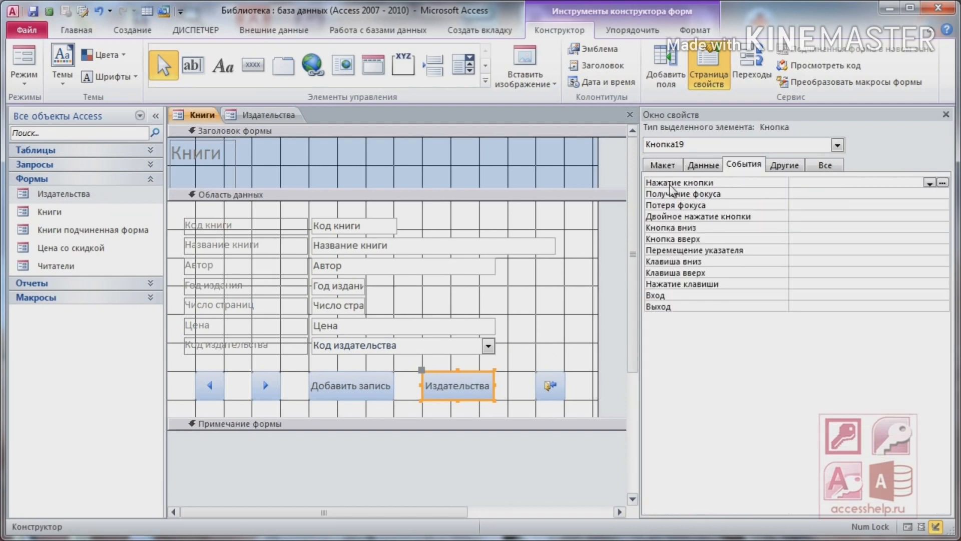
{"action": "left_click", "coordinate": [911, 184]}
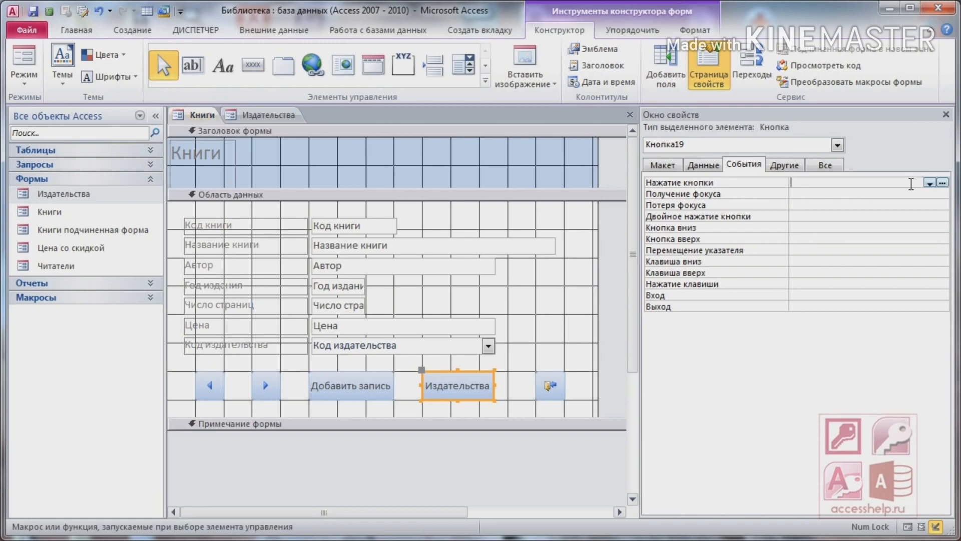
{"action": "left_click", "coordinate": [942, 183]}
{"action": "double_click", "coordinate": [433, 145]}
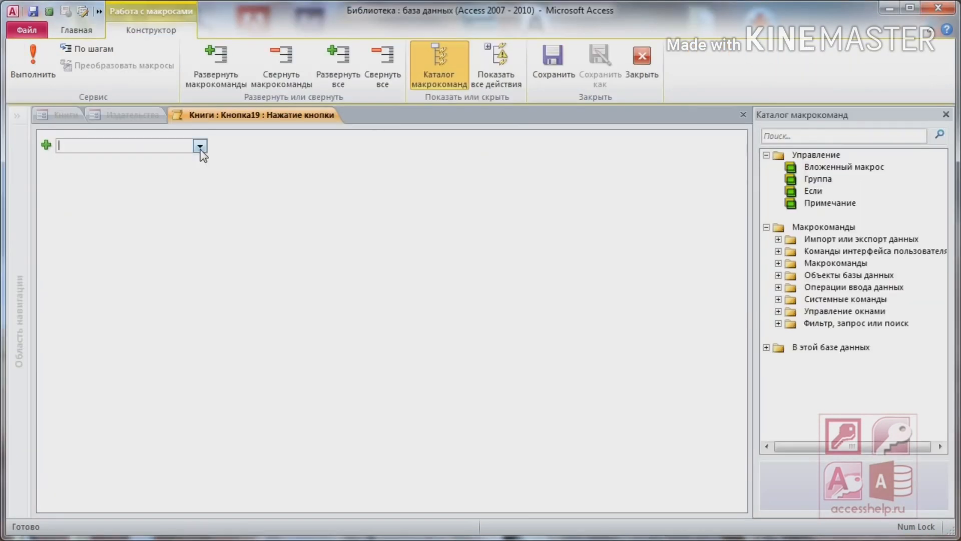
Add an ОткрытьФорму action to the button's macro that opens the Издательства form.
{"action": "left_click", "coordinate": [199, 146]}
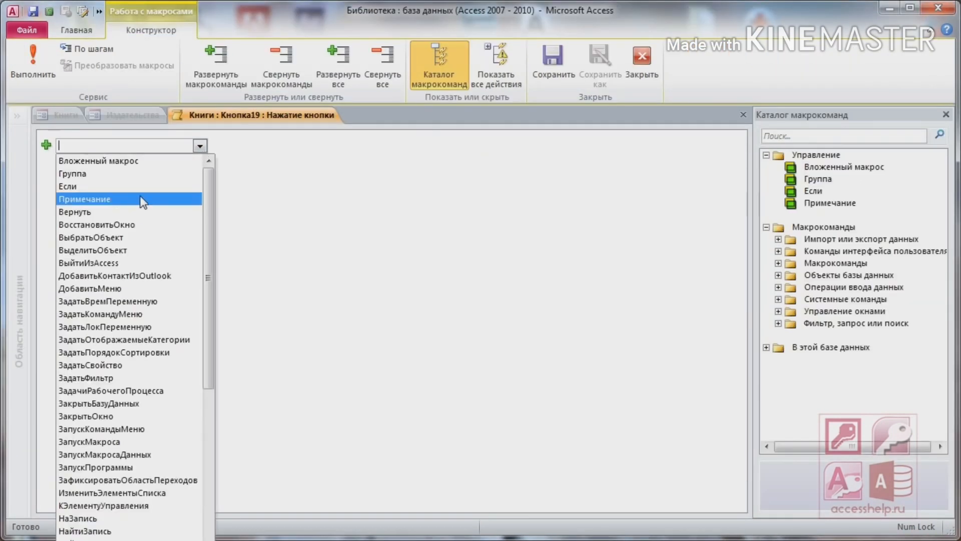
{"action": "scroll", "coordinate": [142, 201], "scroll_direction": "down", "scroll_amount": 6}
{"action": "left_click", "coordinate": [125, 480]}
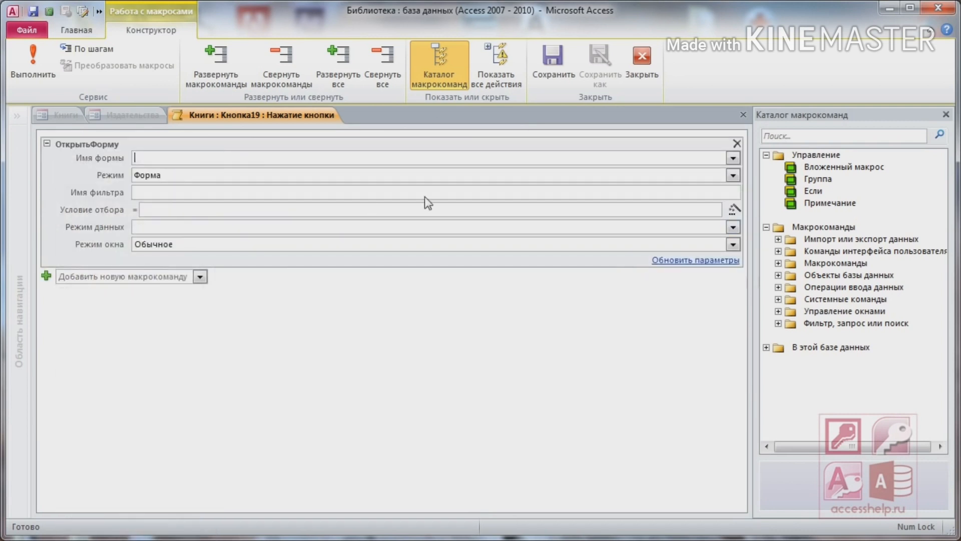
{"action": "left_click", "coordinate": [733, 157]}
{"action": "left_click", "coordinate": [665, 171]}
{"action": "left_click", "coordinate": [308, 327]}
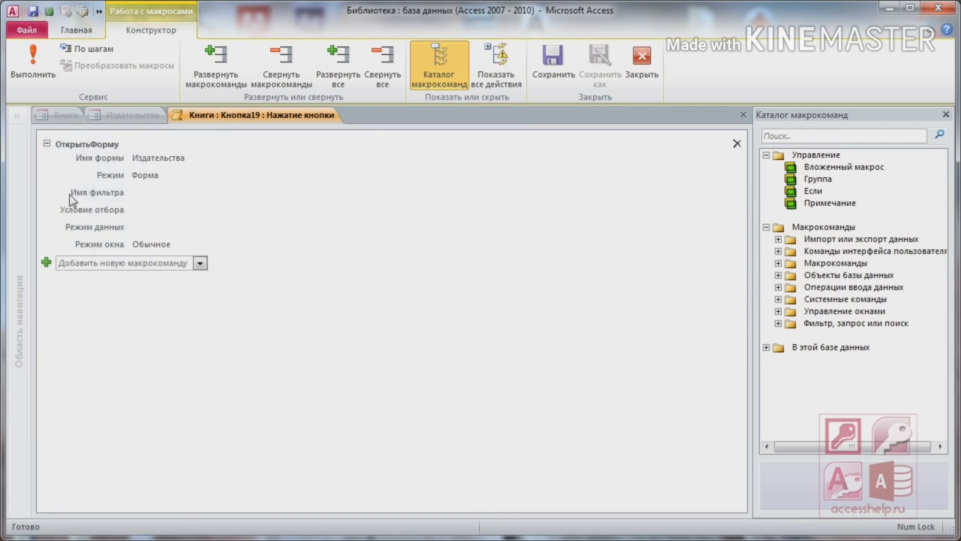
Add a ЗакрытьОкно action to the button's macro that closes the form Книги.
{"action": "left_click", "coordinate": [200, 263]}
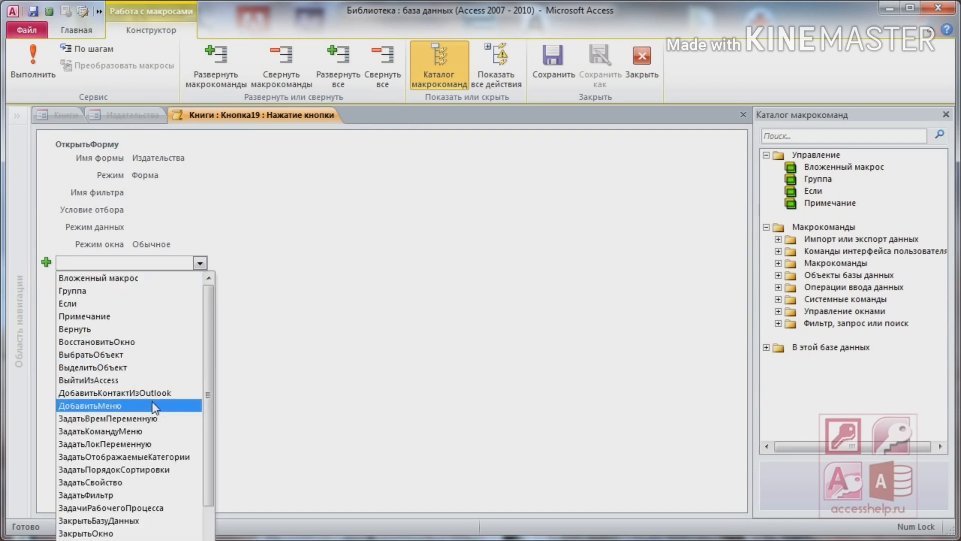
{"action": "scroll", "coordinate": [150, 403], "scroll_direction": "down", "scroll_amount": 2}
{"action": "left_click", "coordinate": [150, 455]}
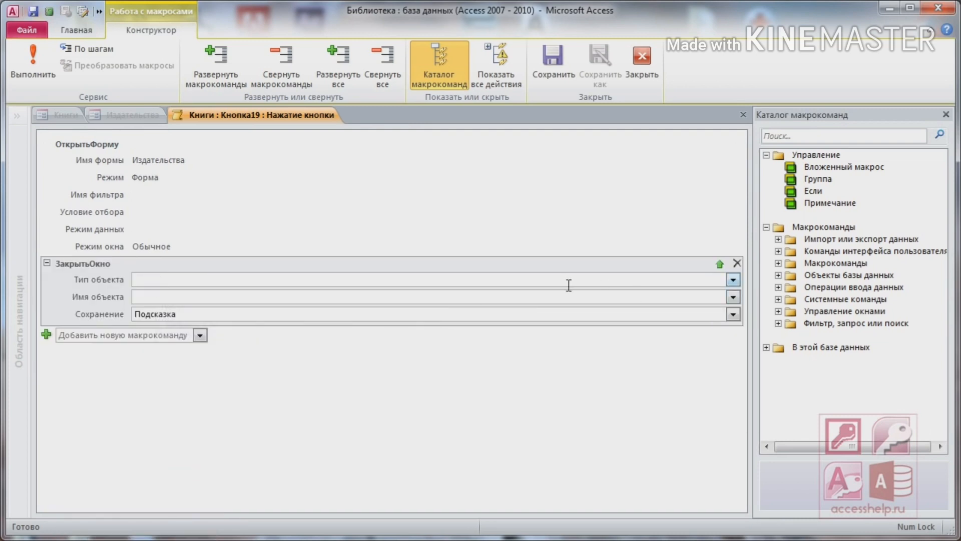
{"action": "left_click", "coordinate": [733, 280]}
{"action": "left_click", "coordinate": [568, 333]}
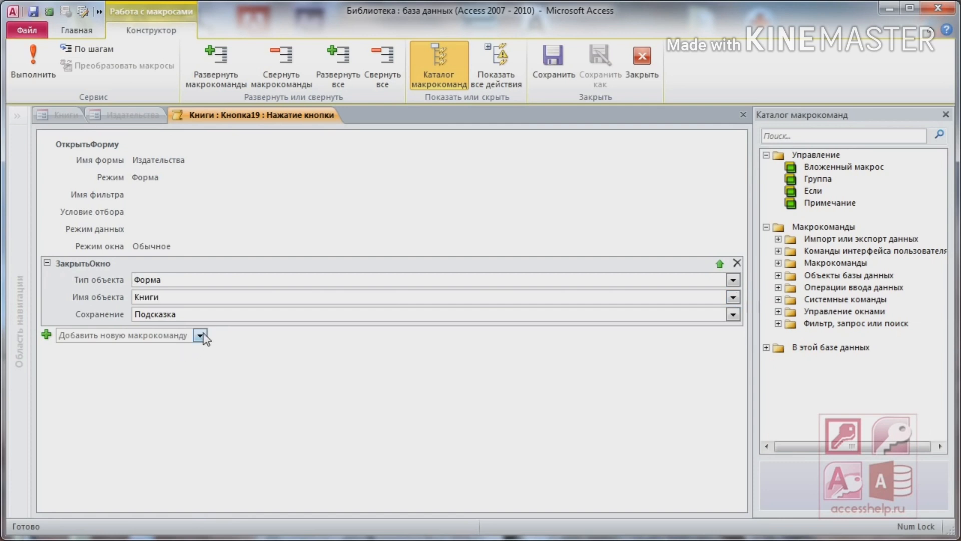
Add an ОкноСообщения action after ЗакрытьОкно with the message "Готово!" and the type Информационное.
{"action": "left_click", "coordinate": [201, 335]}
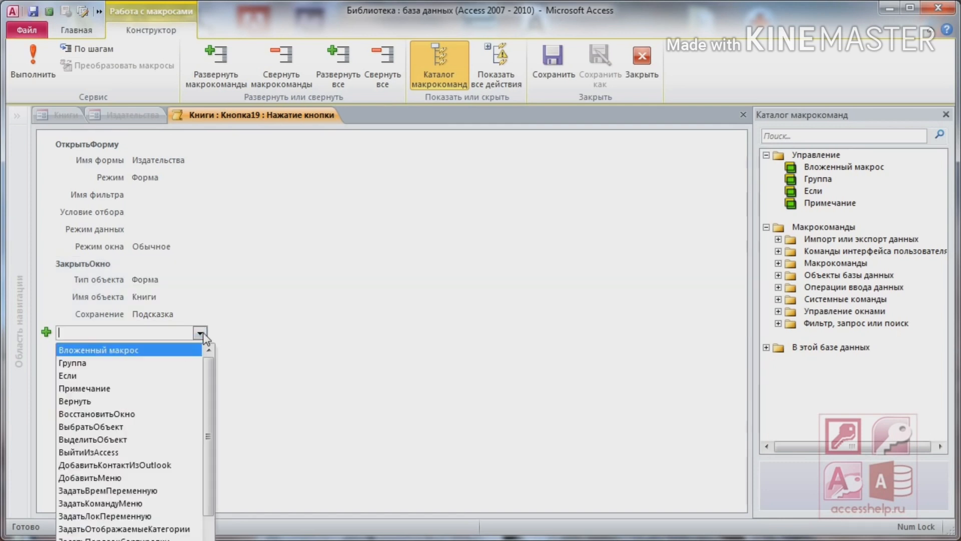
{"action": "scroll", "coordinate": [146, 423], "scroll_direction": "down", "scroll_amount": 12}
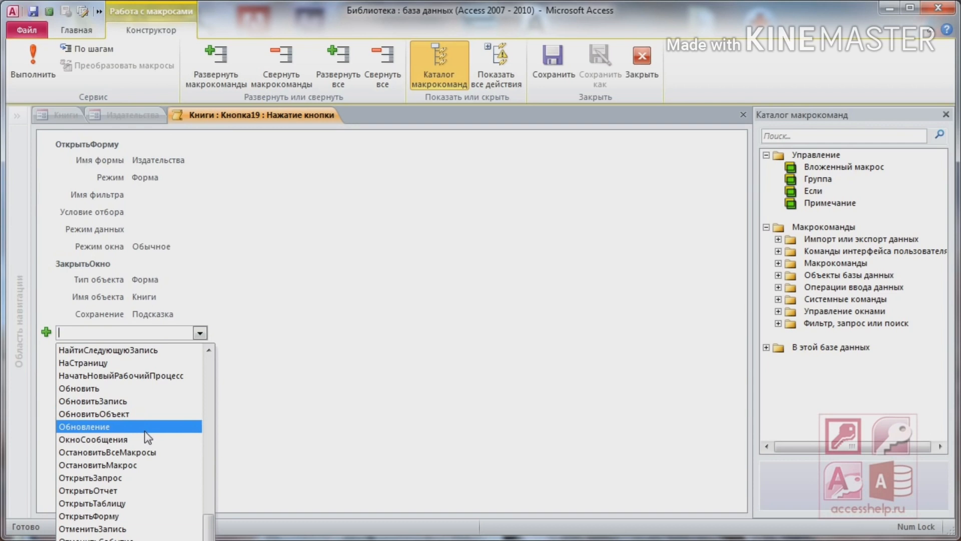
{"action": "left_click", "coordinate": [145, 439]}
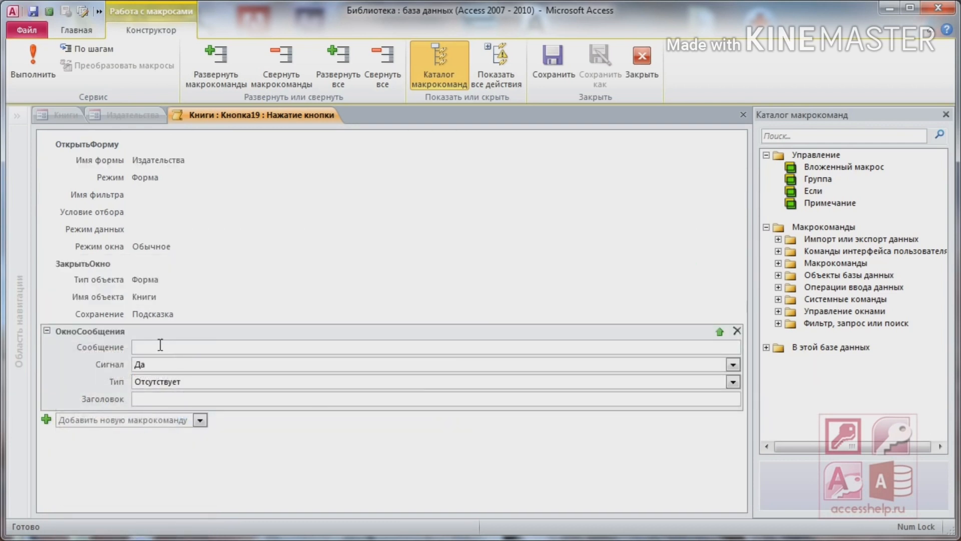
{"action": "type", "text": "Готово!"}
{"action": "left_click", "coordinate": [171, 381]}
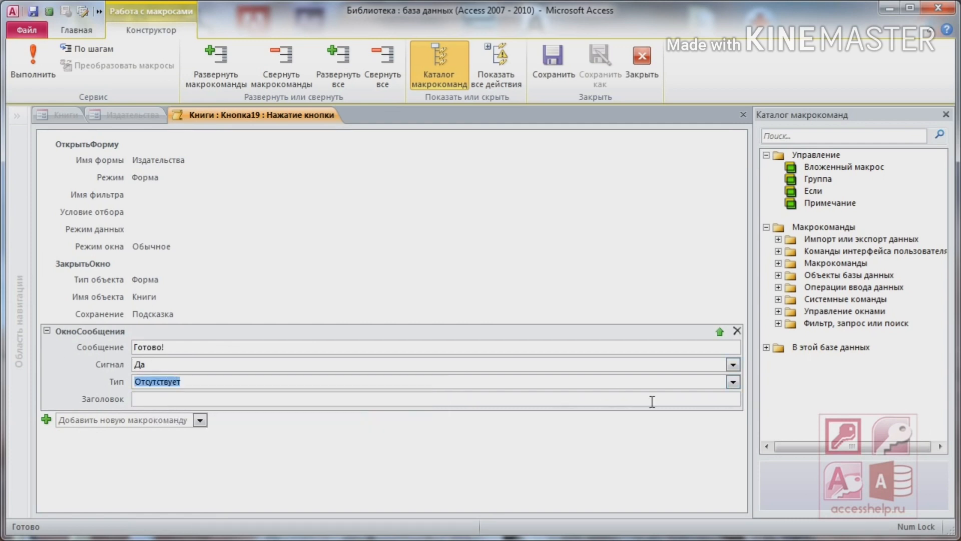
{"action": "left_click", "coordinate": [733, 382]}
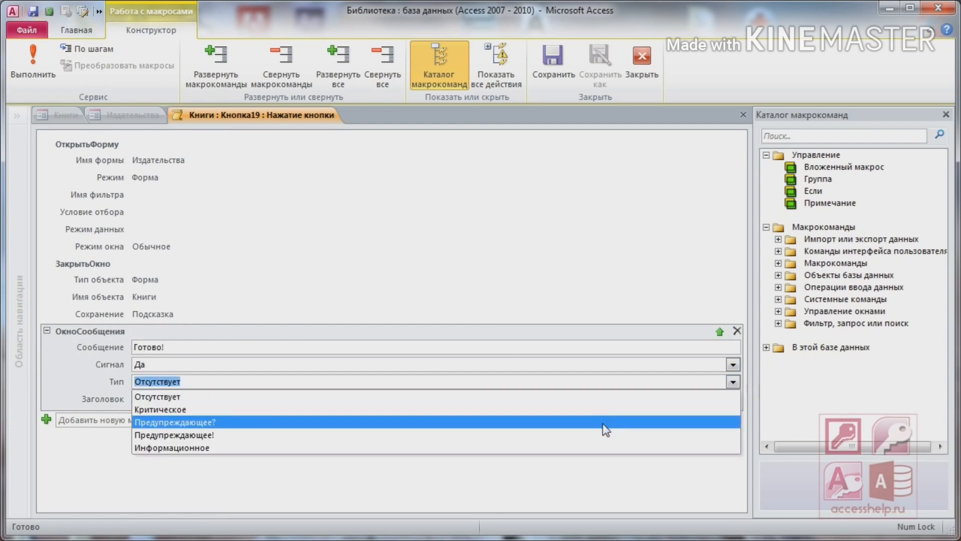
{"action": "left_click", "coordinate": [247, 445]}
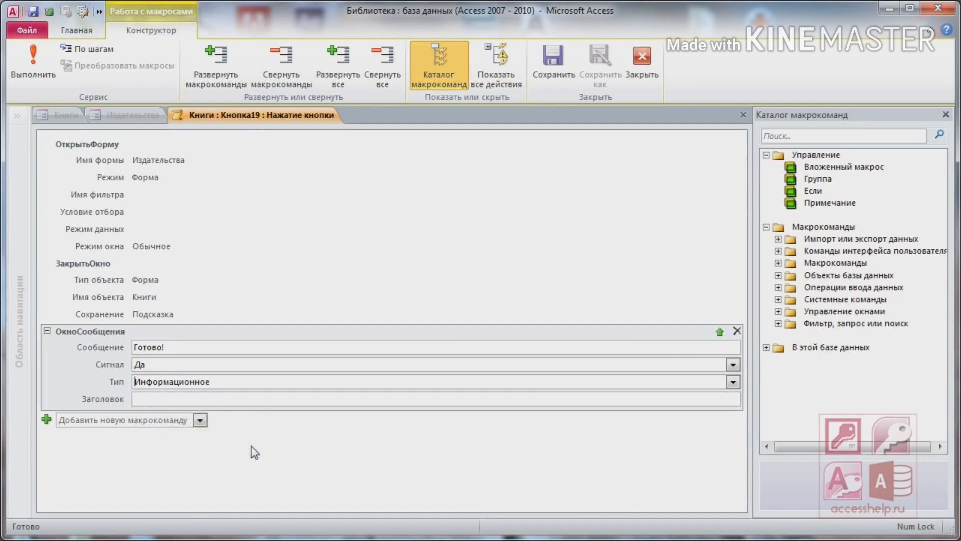
{"action": "left_click", "coordinate": [257, 424]}
Save and close the button's macro, and close the open Издательства form.
{"action": "key", "text": "ctrl+s"}
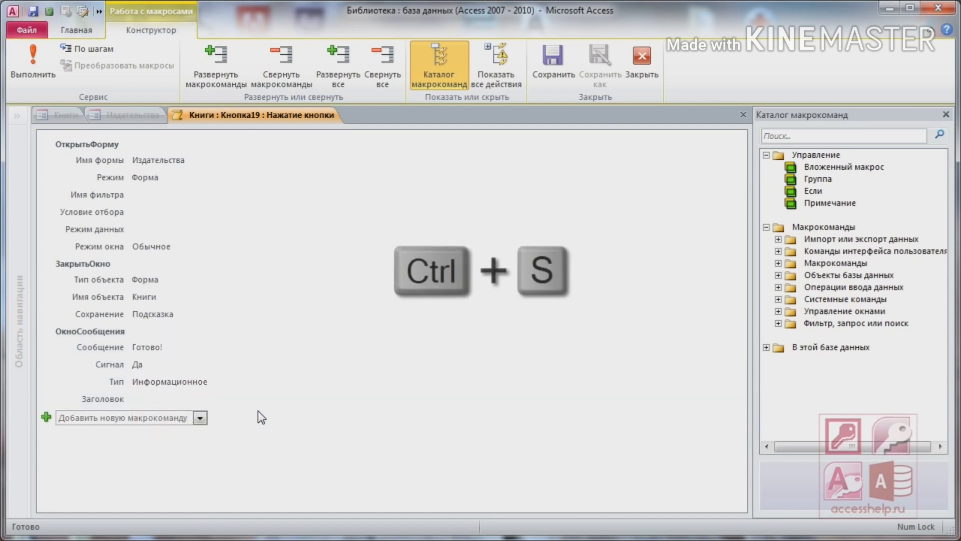
{"action": "right_click", "coordinate": [213, 116]}
{"action": "left_click", "coordinate": [254, 142]}
{"action": "left_click", "coordinate": [251, 113]}
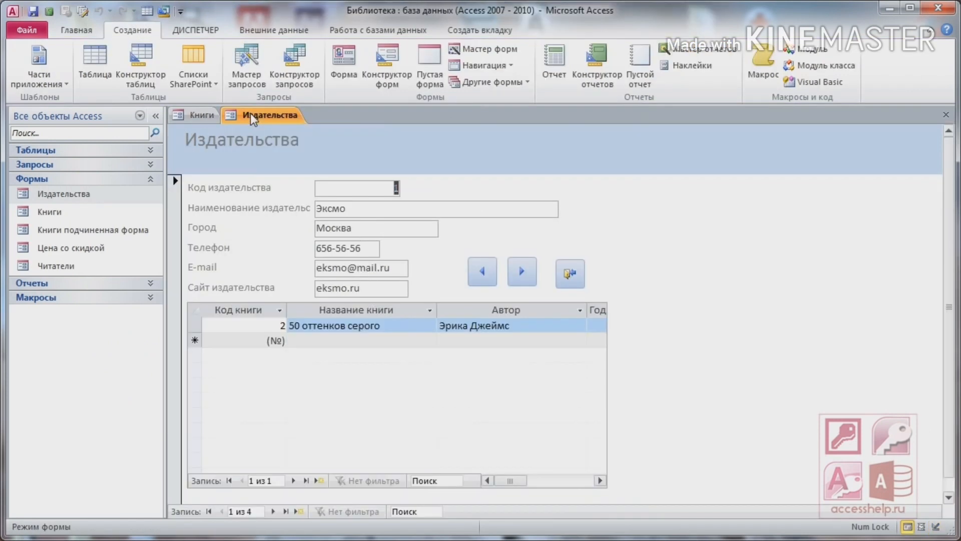
{"action": "right_click", "coordinate": [251, 113]}
{"action": "left_click", "coordinate": [272, 137]}
Show Книги in form view and run its Издательства button, saving the form's design changes and dismissing the message.
{"action": "right_click", "coordinate": [198, 116]}
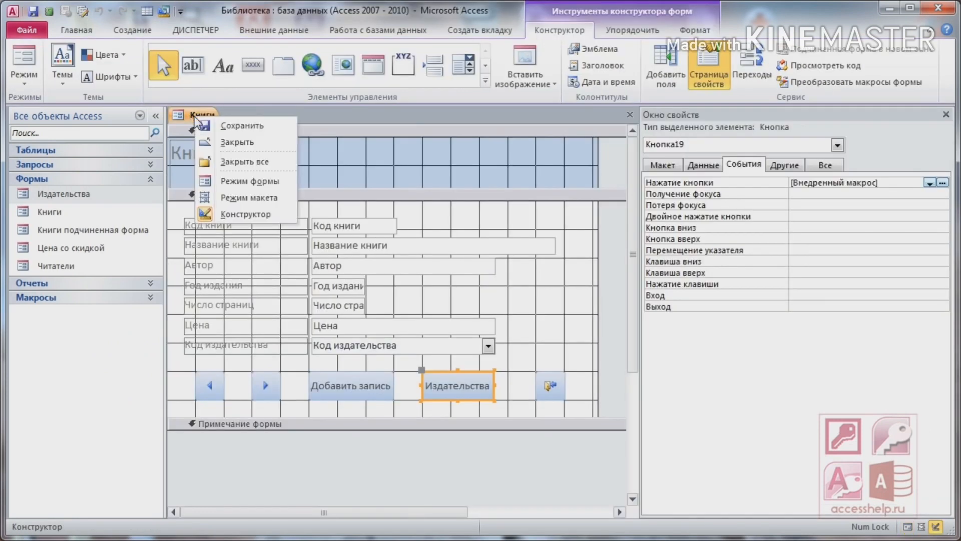
{"action": "left_click", "coordinate": [276, 186]}
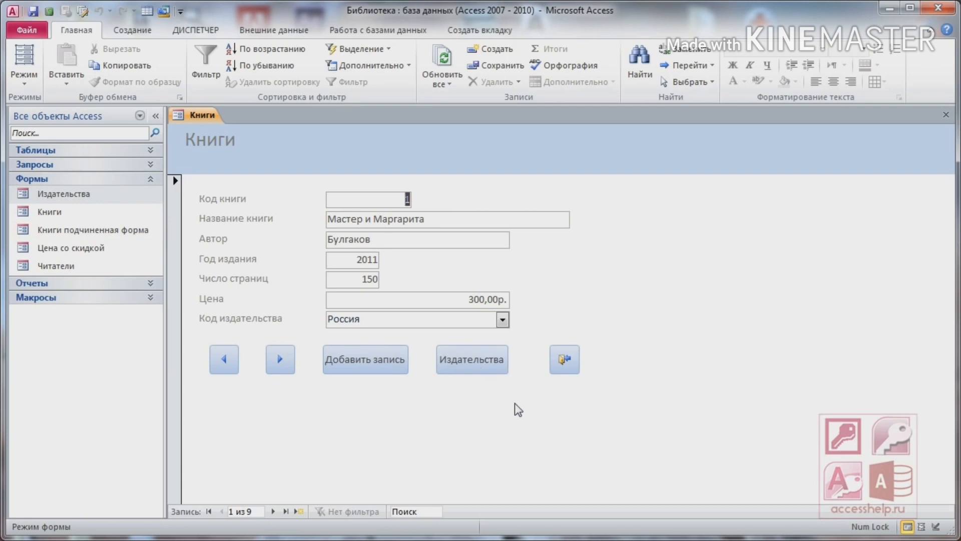
{"action": "left_click", "coordinate": [484, 367]}
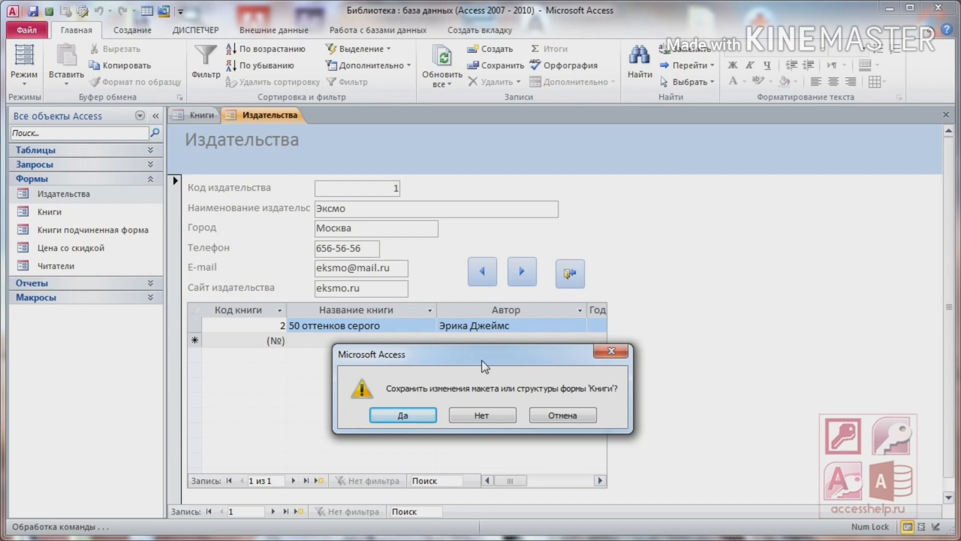
{"action": "left_click", "coordinate": [400, 416]}
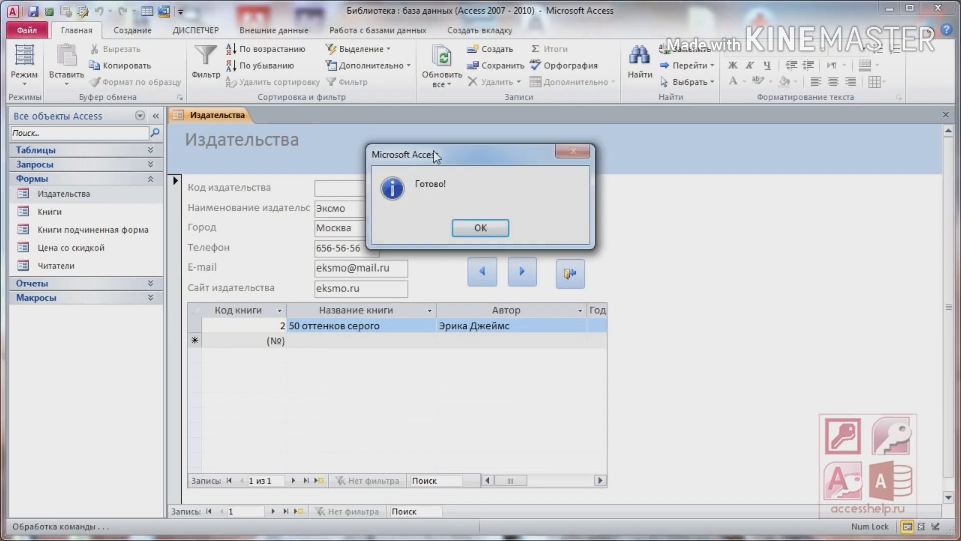
{"action": "left_click_drag", "start_coordinate": [457, 158], "coordinate": [485, 206]}
{"action": "left_click", "coordinate": [509, 275]}
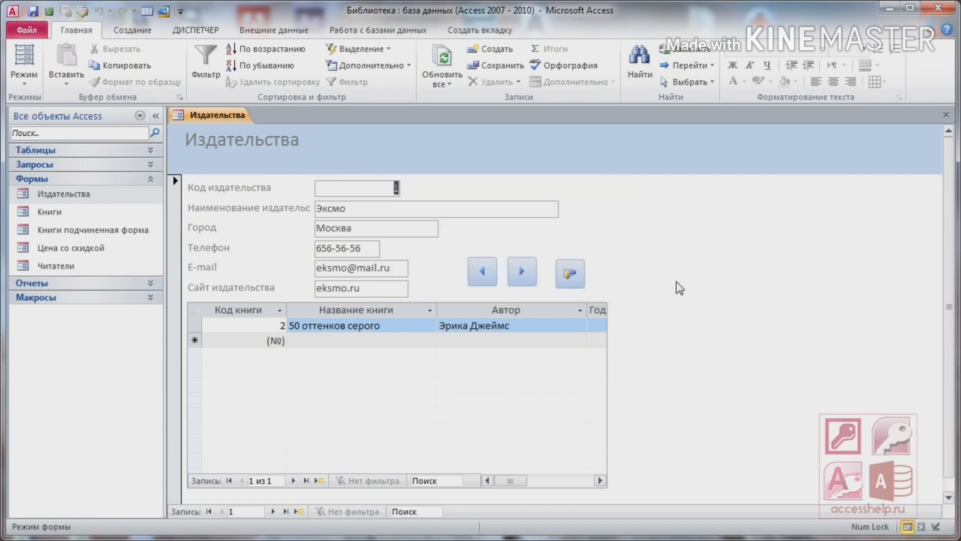
Close Издательства, reopen the Книги form and test its Издательства button again, dismissing the message.
{"action": "right_click", "coordinate": [215, 117]}
{"action": "left_click", "coordinate": [235, 144]}
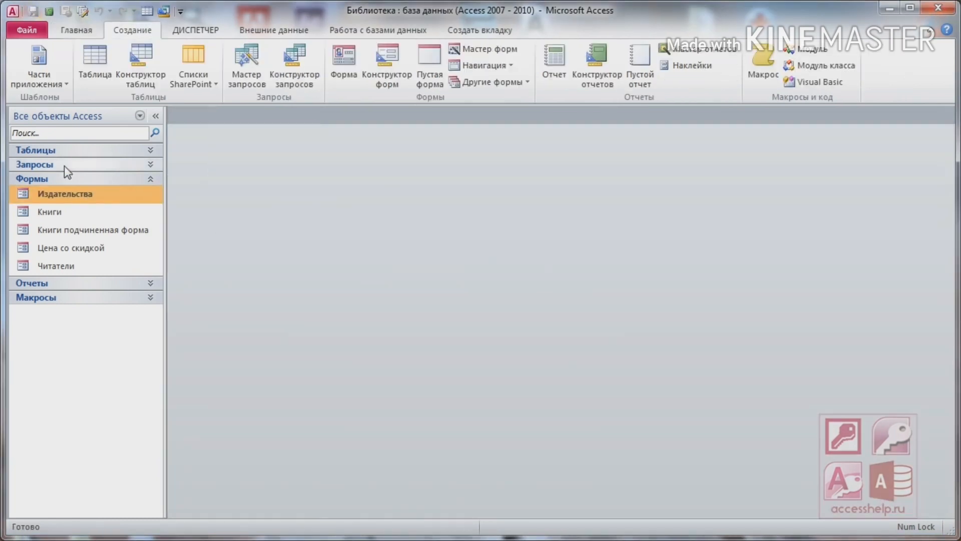
{"action": "double_click", "coordinate": [59, 213]}
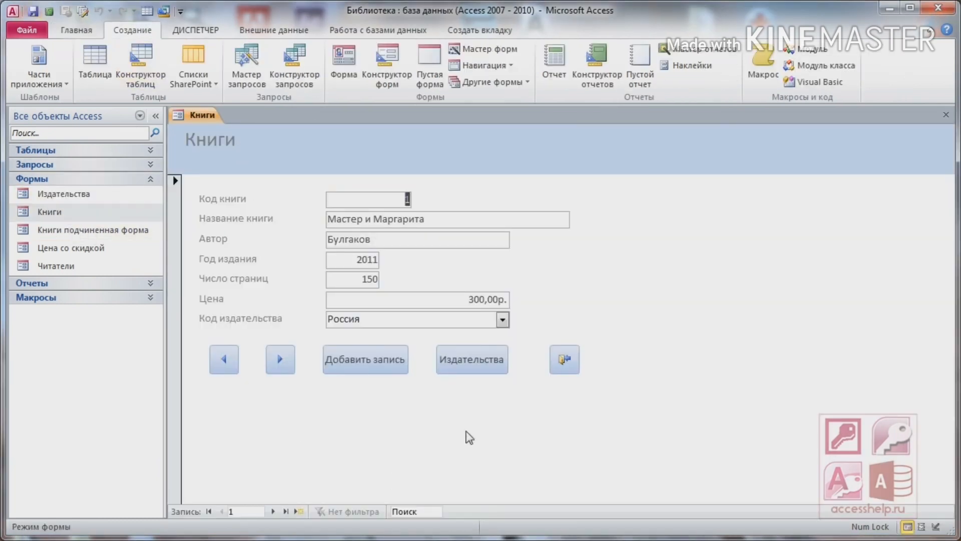
{"action": "left_click", "coordinate": [481, 365]}
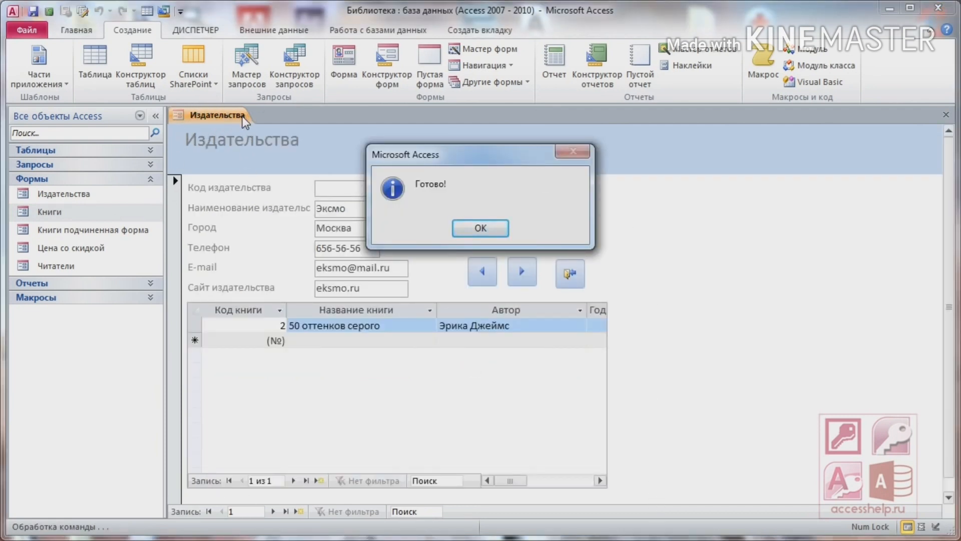
{"action": "left_click_drag", "start_coordinate": [425, 165], "coordinate": [553, 246]}
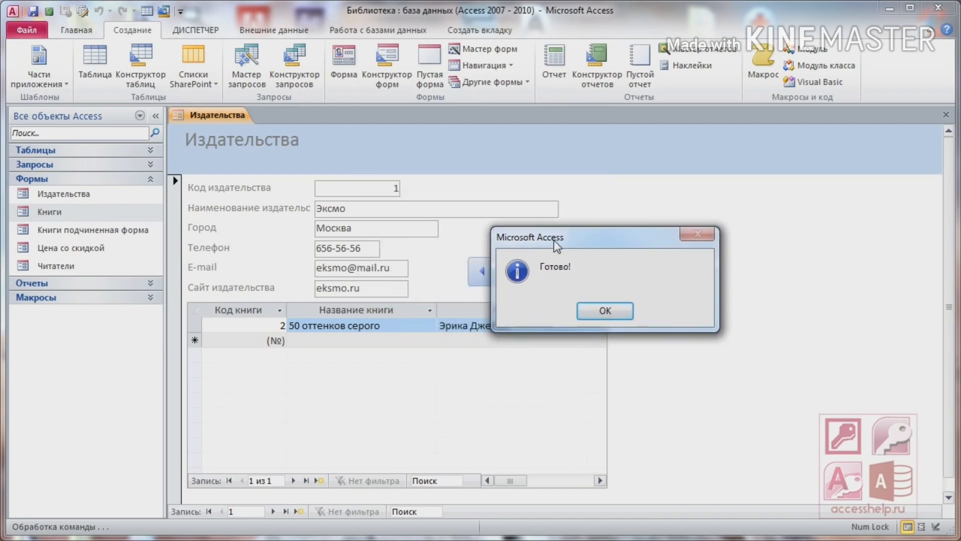
{"action": "left_click", "coordinate": [604, 304]}
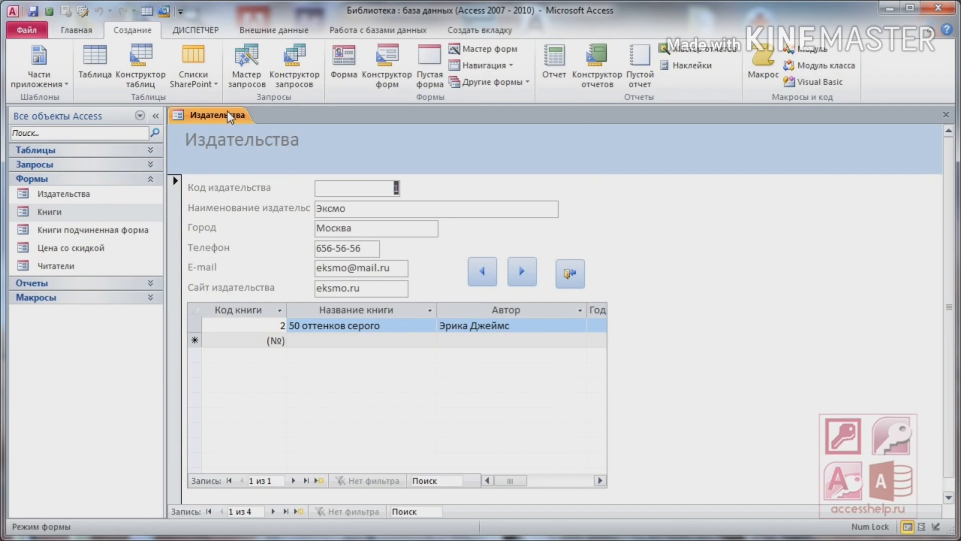
Close the Издательства form and list the database's saved macros.
{"action": "right_click", "coordinate": [230, 116]}
{"action": "left_click", "coordinate": [263, 135]}
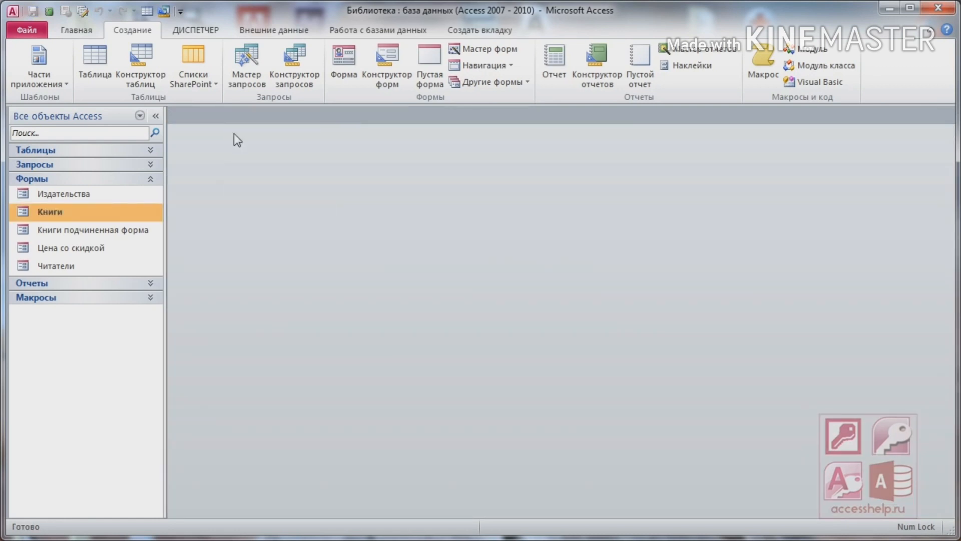
{"action": "left_click", "coordinate": [132, 303]}
{"action": "scroll", "coordinate": [149, 246], "scroll_direction": "up", "scroll_amount": 1}
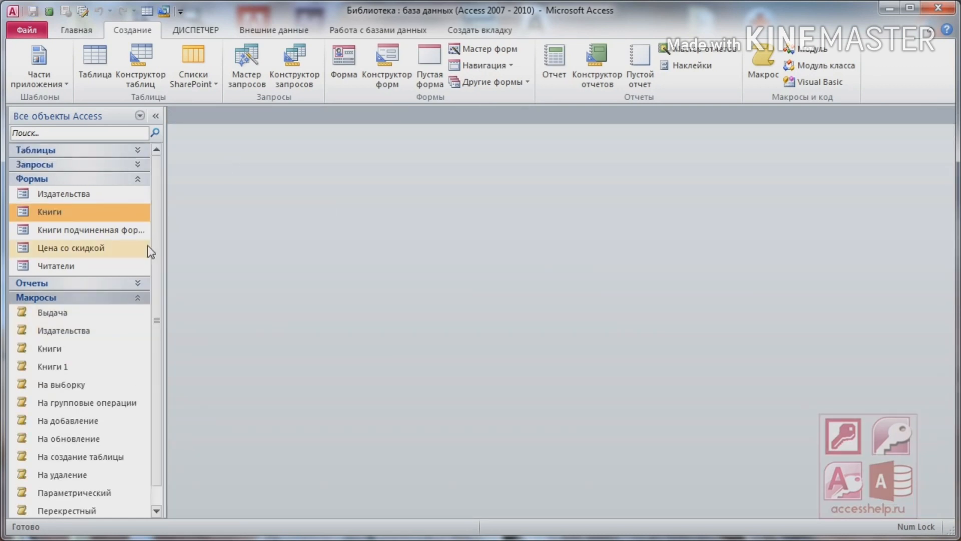
{"action": "scroll", "coordinate": [150, 252], "scroll_direction": "down", "scroll_amount": 1}
{"action": "scroll", "coordinate": [118, 320], "scroll_direction": "up", "scroll_amount": 1}
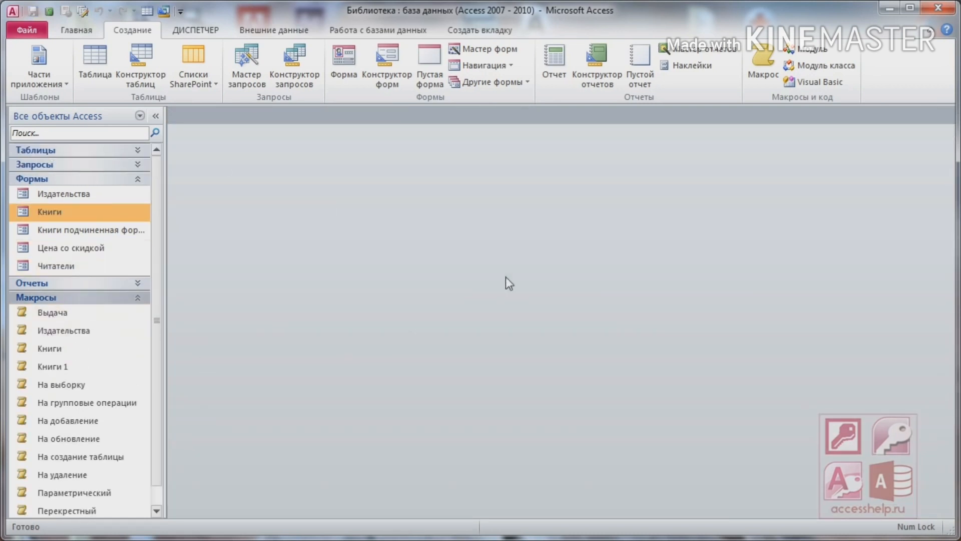
Create a new blank macro and look through the list of available macro actions.
{"action": "left_click", "coordinate": [771, 74]}
{"action": "left_click", "coordinate": [336, 146]}
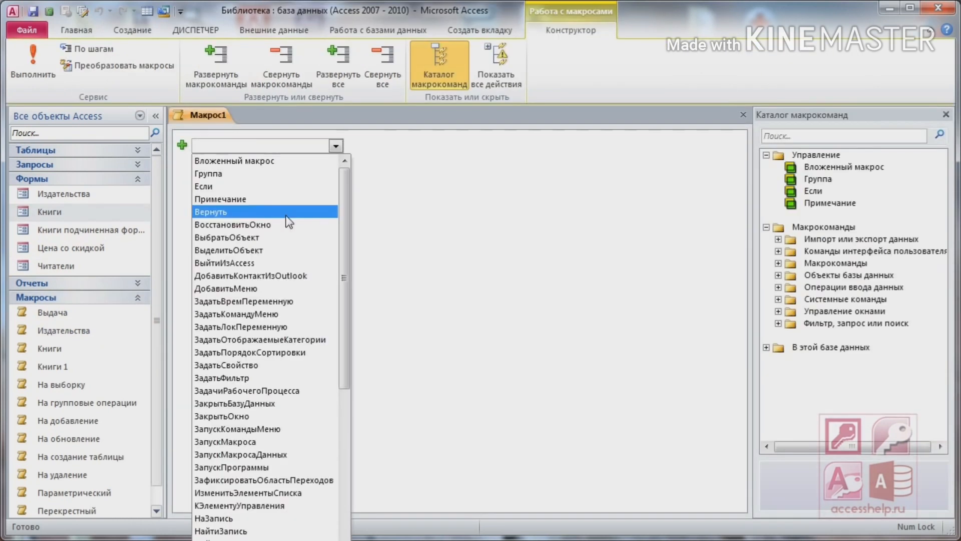
{"action": "scroll", "coordinate": [265, 262], "scroll_direction": "down", "scroll_amount": 8}
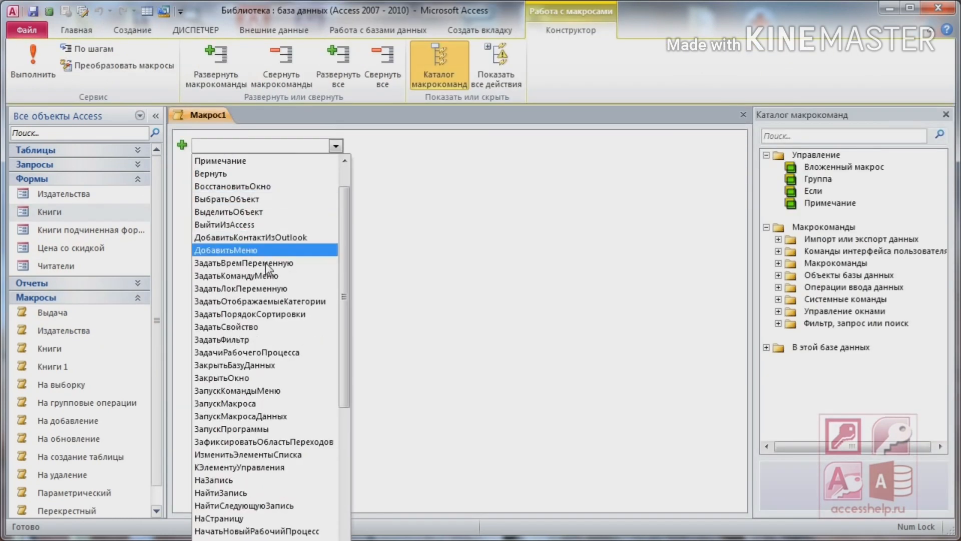
{"action": "left_click", "coordinate": [443, 272]}
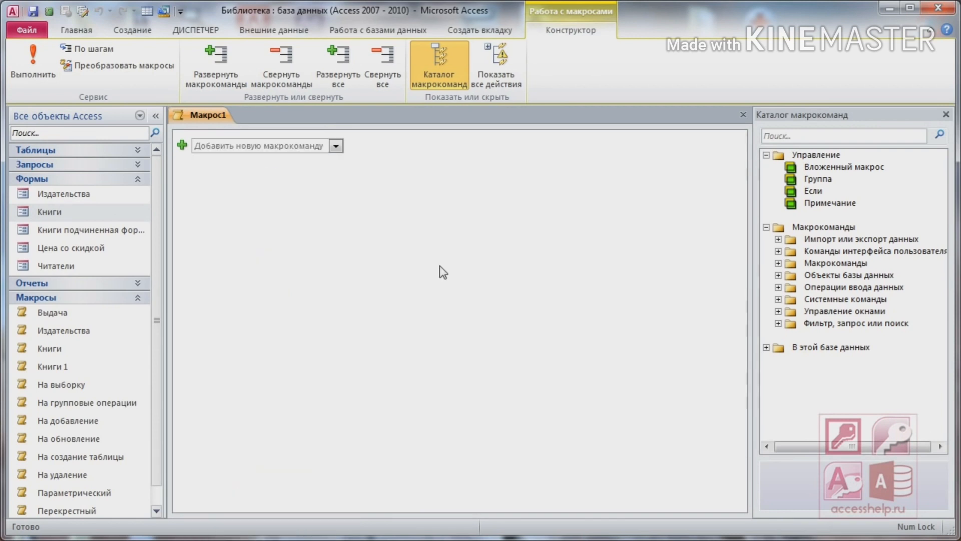